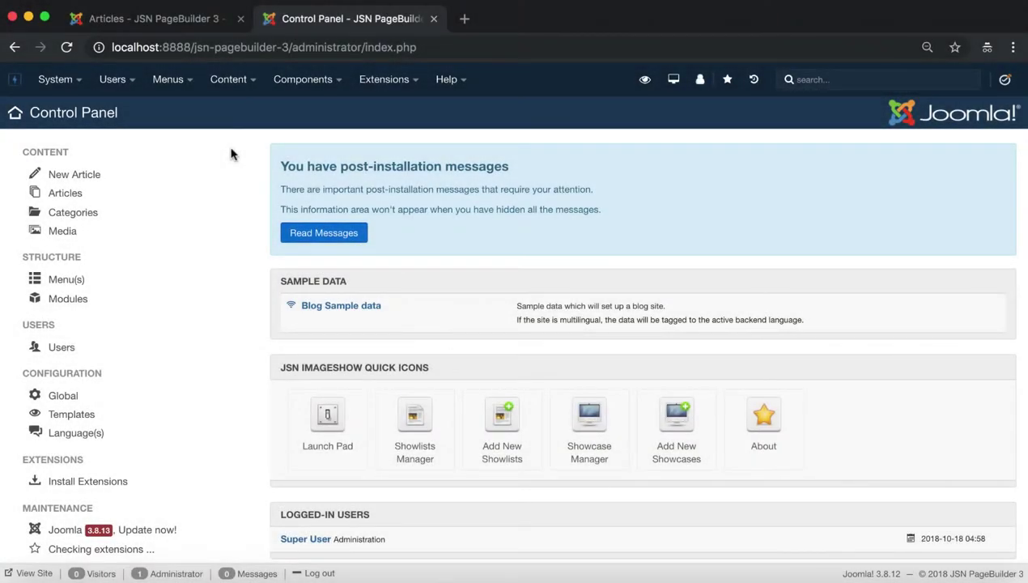
- Open the Articles manager from the Content section of the Control Panel sidebar
{"action": "left_click", "coordinate": [95, 195]}
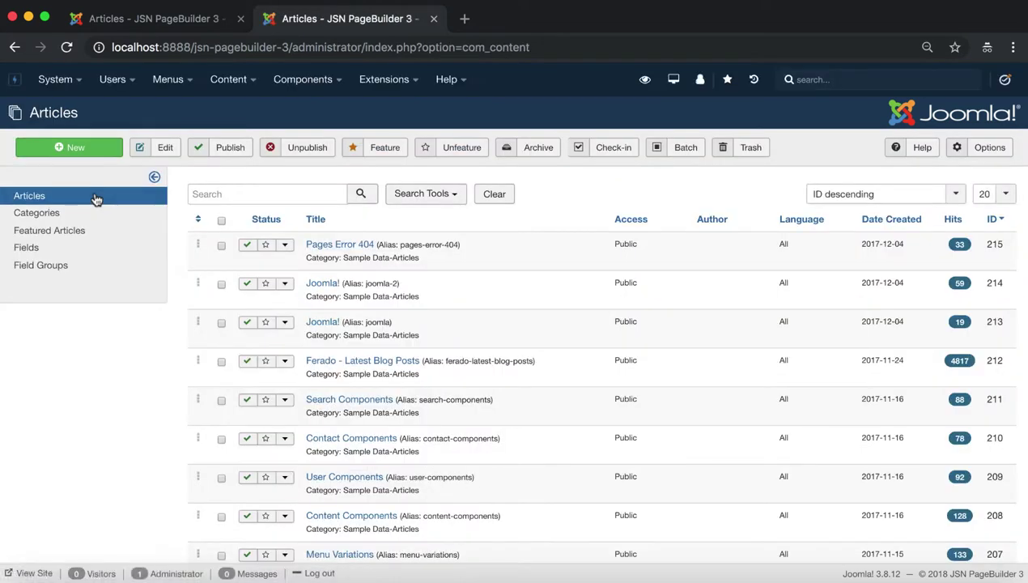
{"action": "left_click_drag", "start_coordinate": [81, 114], "coordinate": [29, 114]}
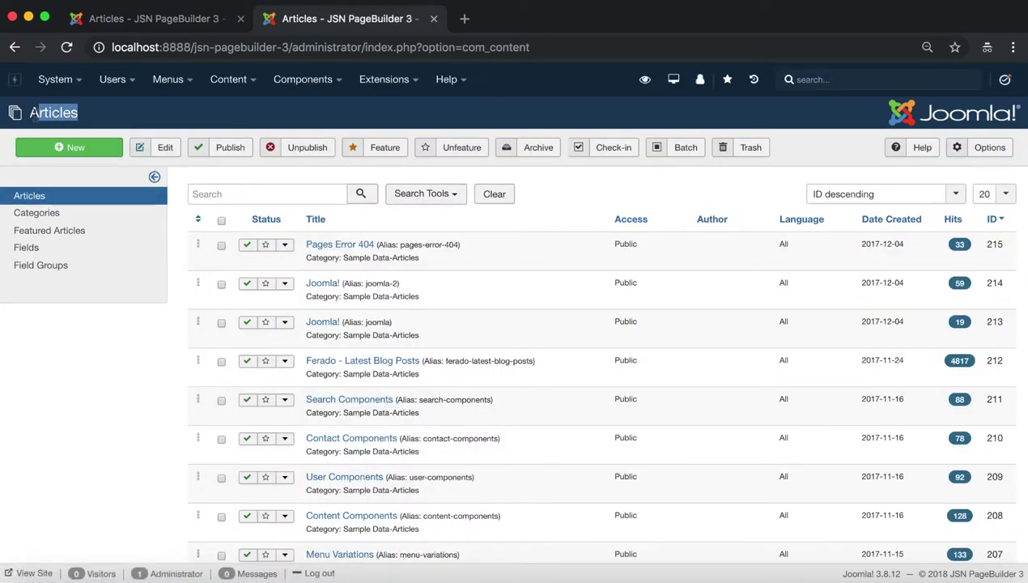
{"action": "left_click", "coordinate": [152, 118]}
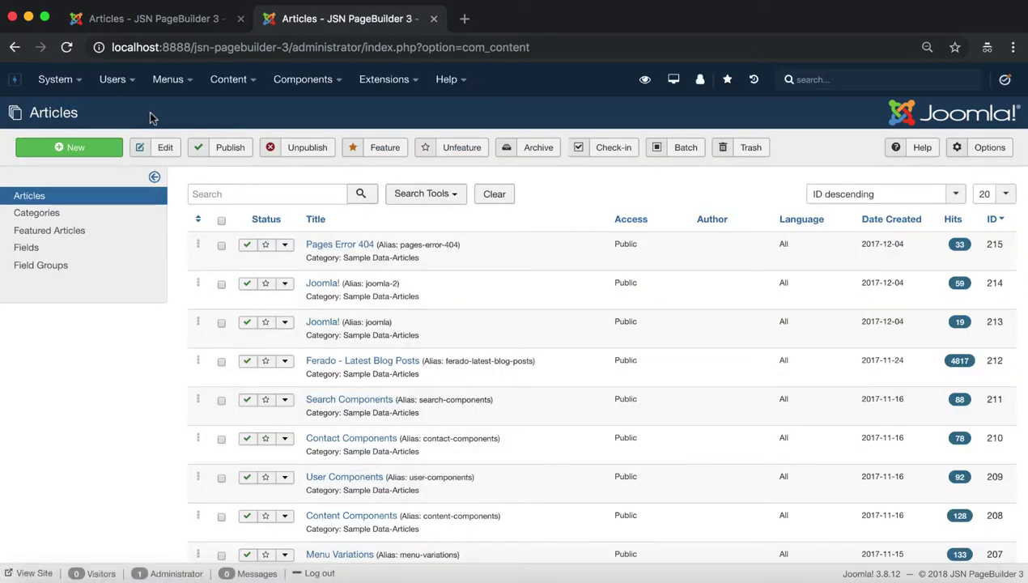
- Create a new article titled 'Pick A Template' using the PageBuilder 3 editor and save it
{"action": "left_click", "coordinate": [114, 154]}
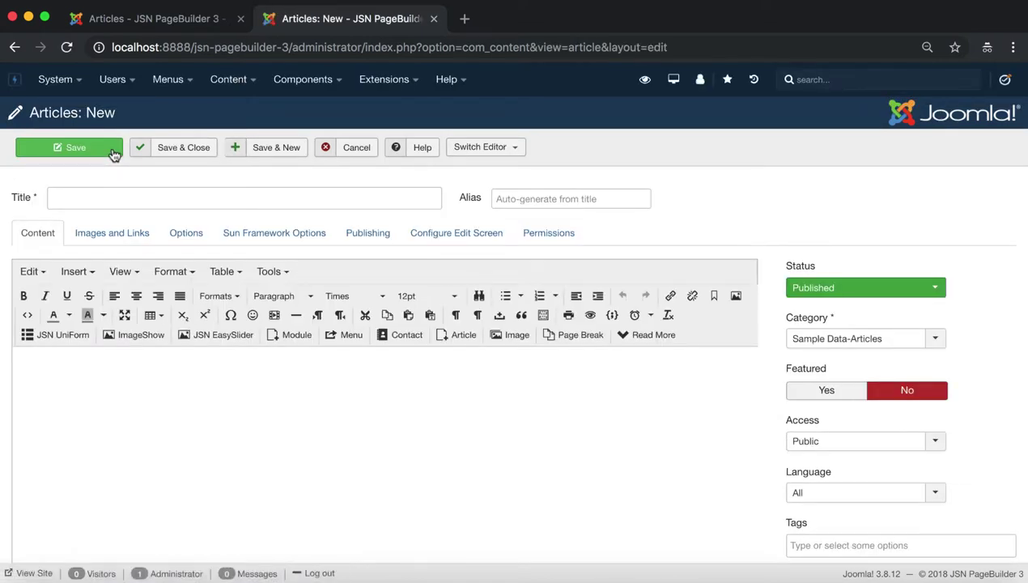
{"action": "left_click", "coordinate": [510, 154]}
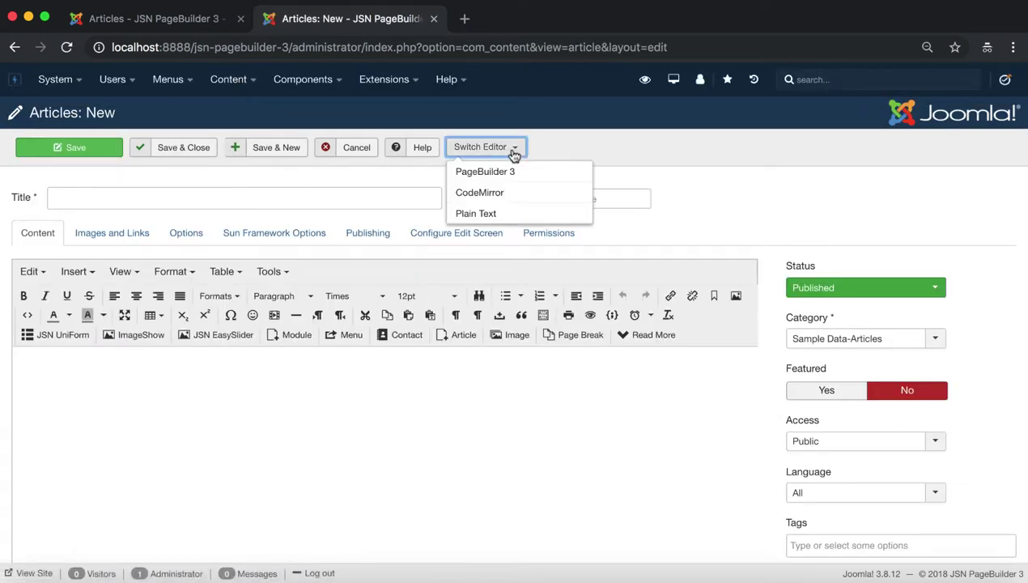
{"action": "left_click", "coordinate": [547, 173]}
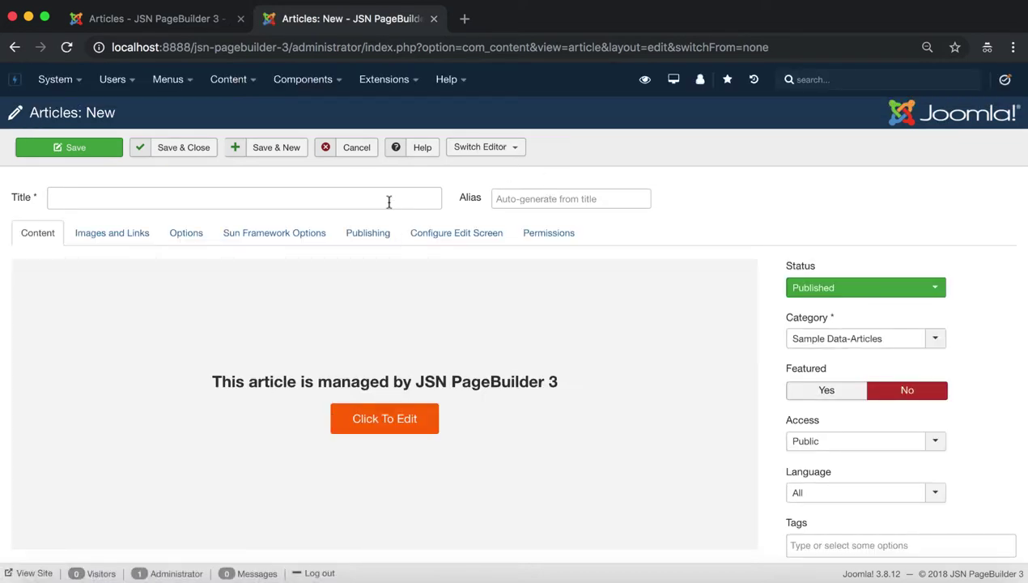
{"action": "left_click", "coordinate": [387, 202]}
{"action": "type", "text": "Pick A Template"}
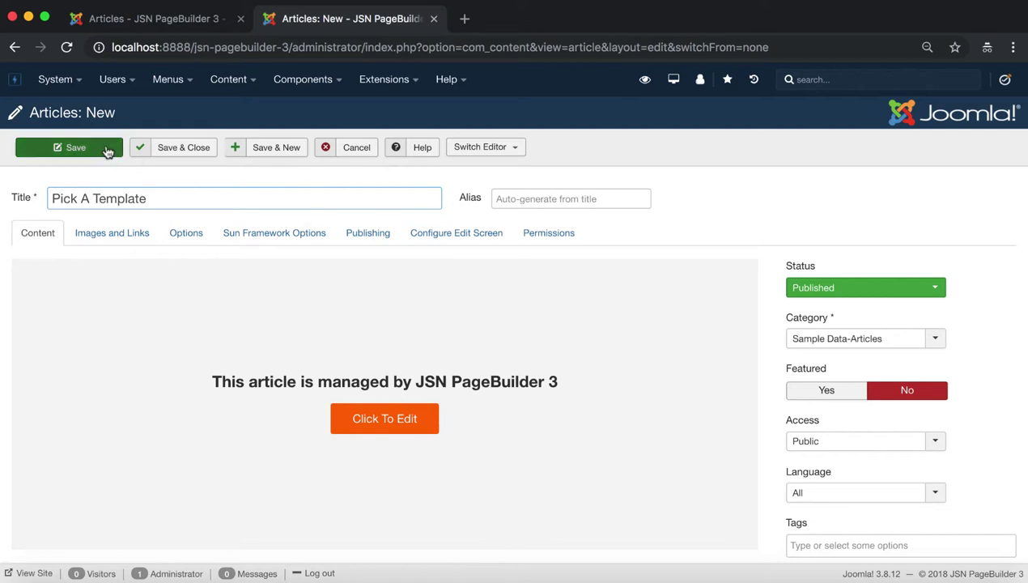
{"action": "left_click", "coordinate": [106, 151]}
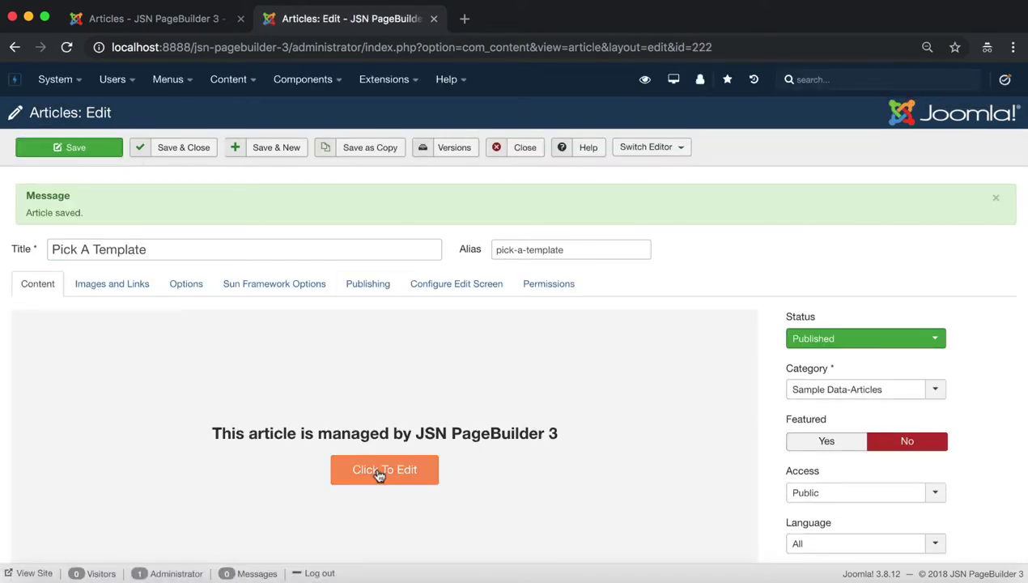
- Open the article in PageBuilder 3 and browse the ready-made template library
{"action": "left_click", "coordinate": [379, 473]}
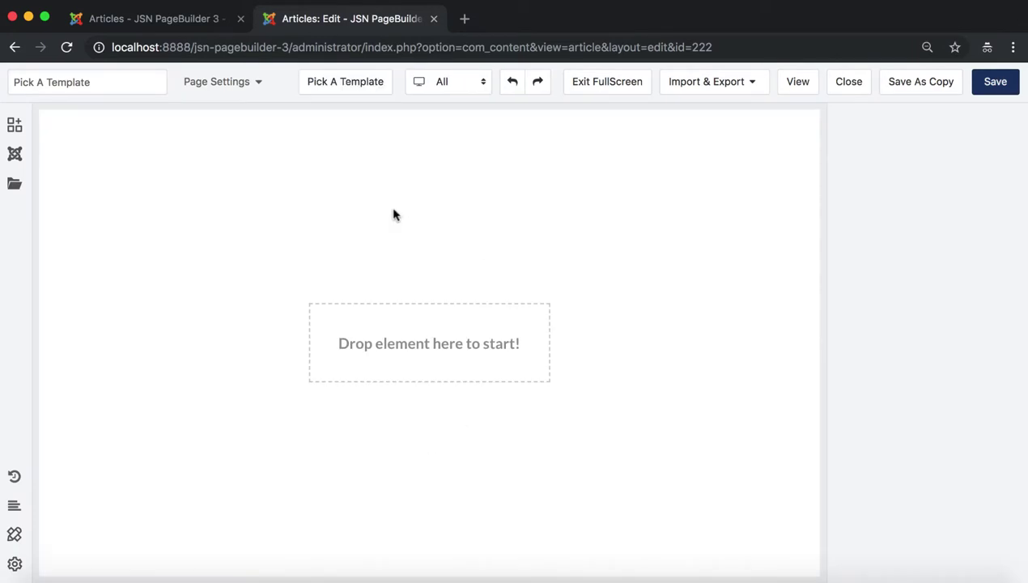
{"action": "left_click", "coordinate": [352, 88]}
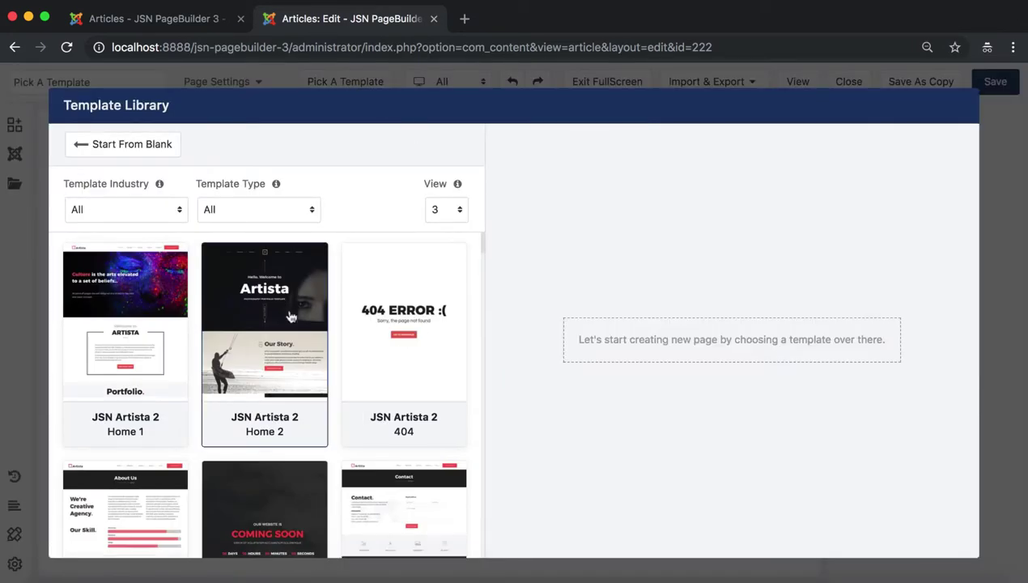
{"action": "scroll", "coordinate": [290, 315], "scroll_direction": "down", "scroll_amount": 10}
{"action": "scroll", "coordinate": [290, 316], "scroll_direction": "down", "scroll_amount": 10}
{"action": "scroll", "coordinate": [290, 316], "scroll_direction": "down", "scroll_amount": 10}
{"action": "scroll", "coordinate": [290, 316], "scroll_direction": "down", "scroll_amount": 1}
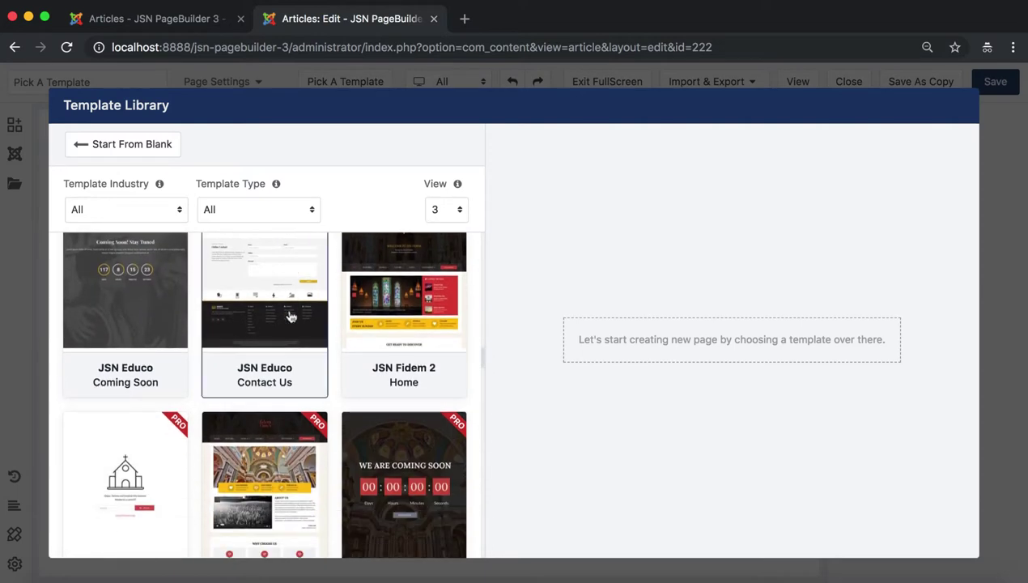
- Filter templates to Fashion and build the page from the Ferado 2 redSHOP Home template
{"action": "left_click", "coordinate": [172, 212]}
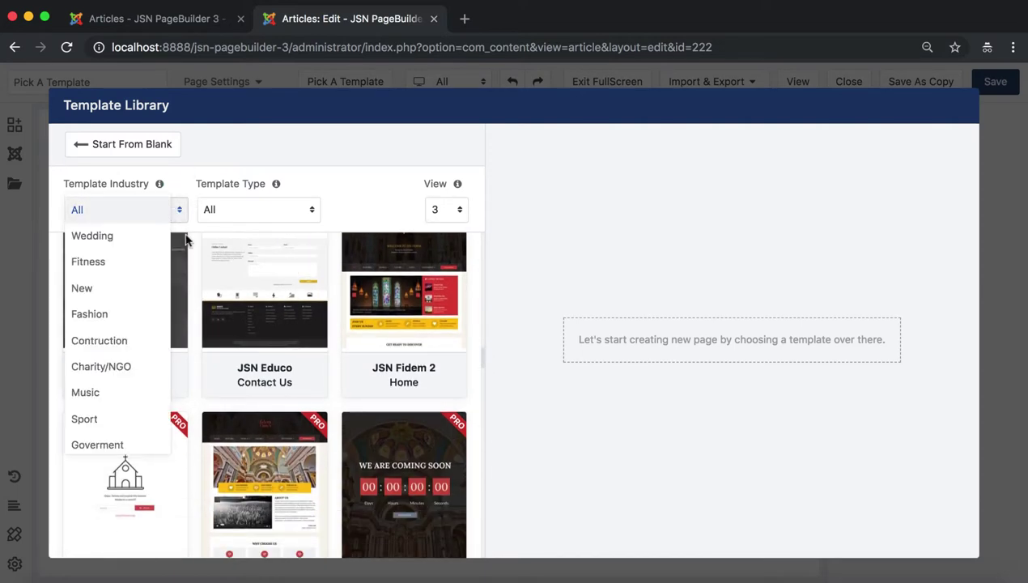
{"action": "left_click", "coordinate": [136, 321]}
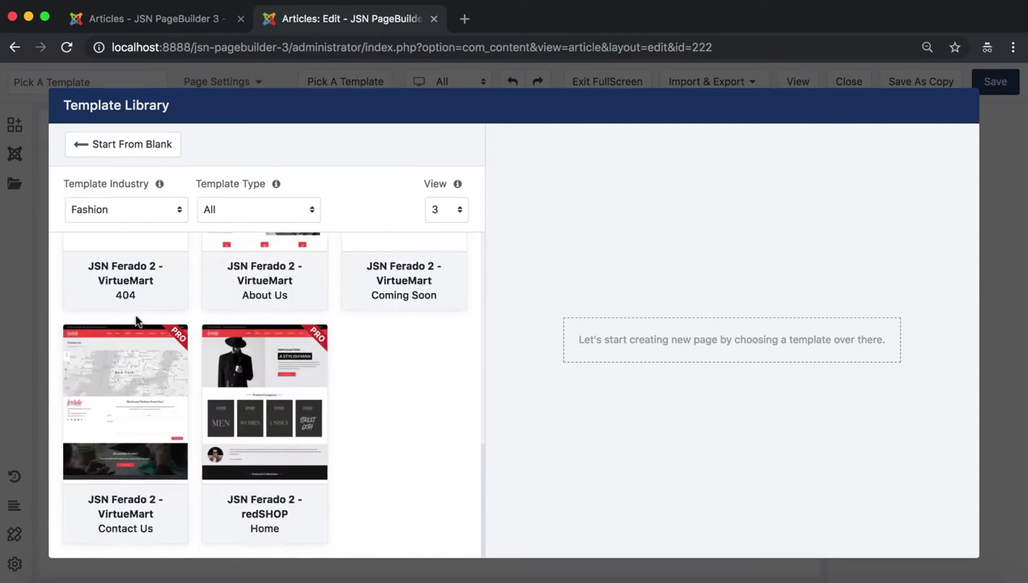
{"action": "left_click", "coordinate": [260, 429]}
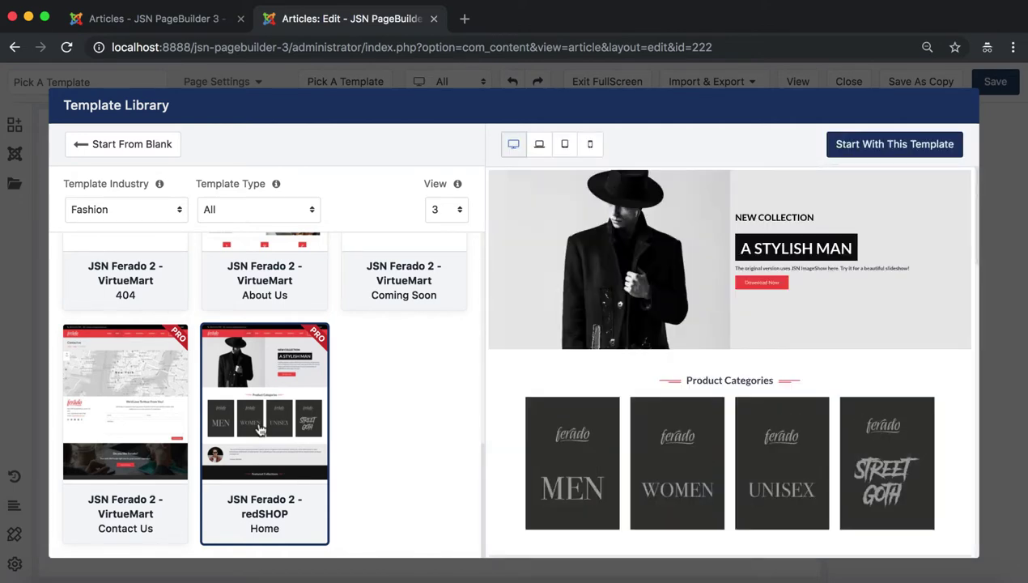
{"action": "scroll", "coordinate": [874, 283], "scroll_direction": "down", "scroll_amount": 3}
{"action": "scroll", "coordinate": [862, 316], "scroll_direction": "down", "scroll_amount": 10}
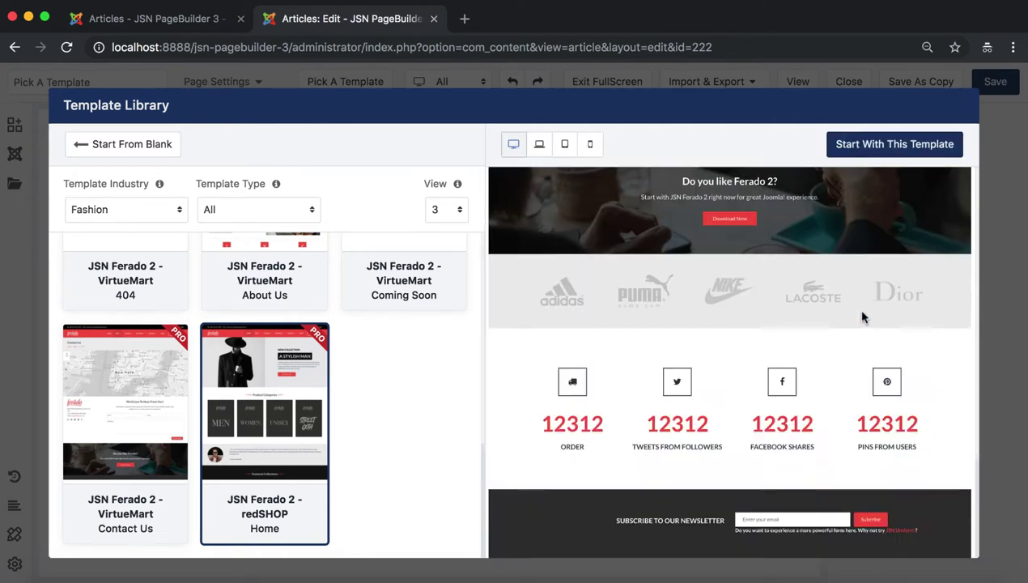
{"action": "scroll", "coordinate": [863, 317], "scroll_direction": "up", "scroll_amount": 15}
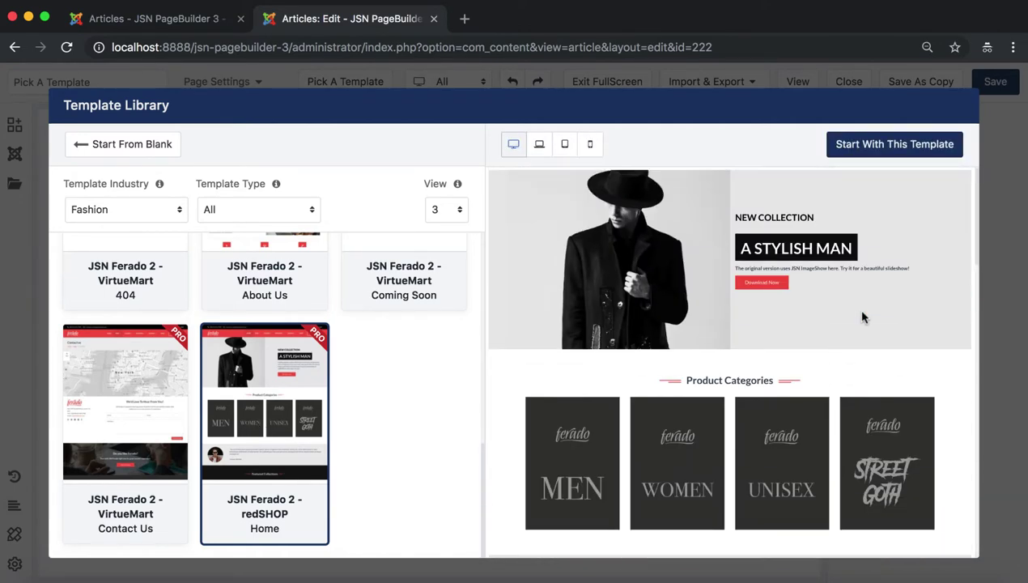
{"action": "left_click", "coordinate": [888, 154]}
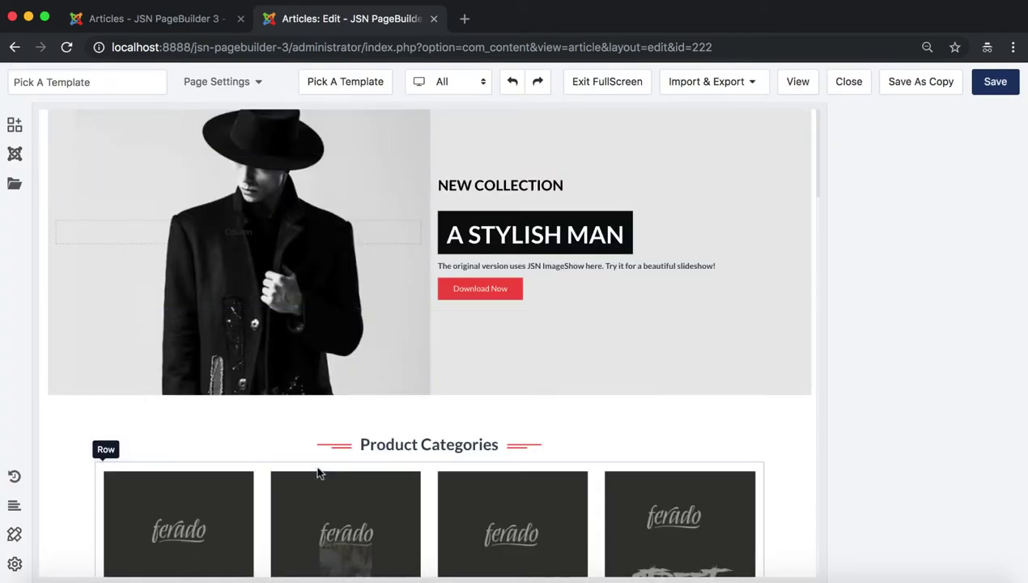
- Browse the page's sections in the Outline panel, including Featured Collections
{"action": "left_click", "coordinate": [14, 505]}
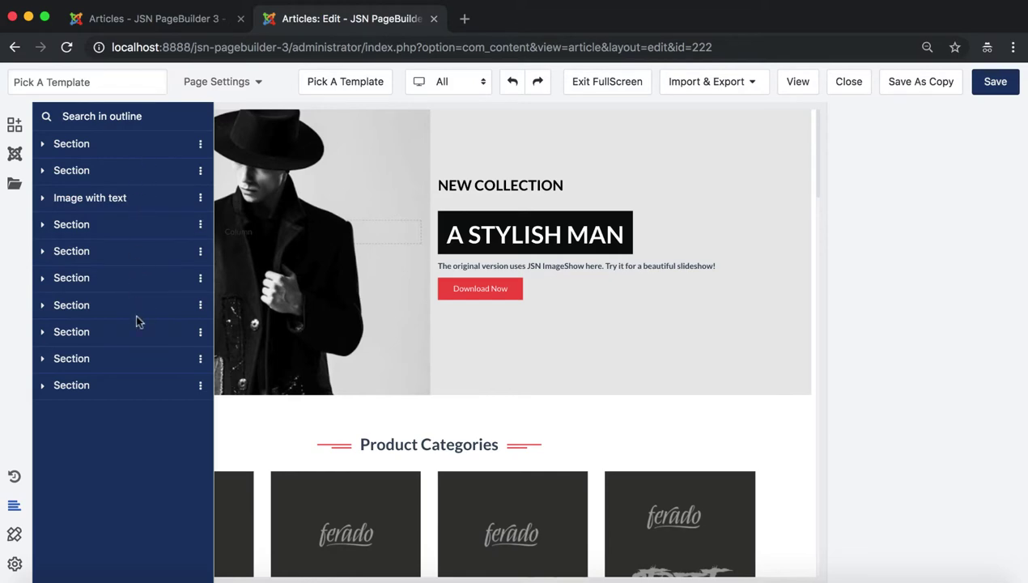
{"action": "left_click", "coordinate": [137, 149]}
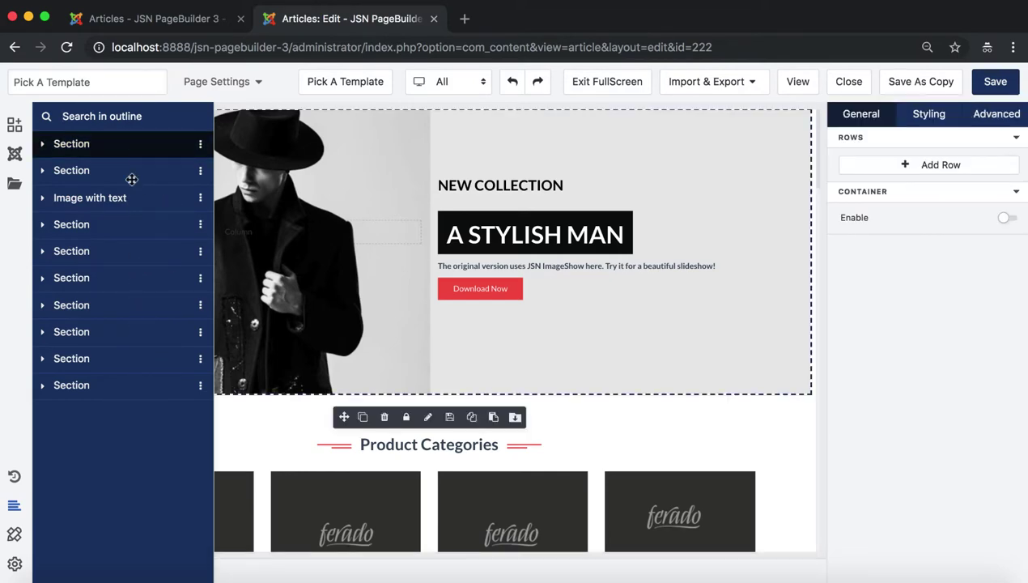
{"action": "left_click", "coordinate": [132, 179]}
{"action": "left_click", "coordinate": [119, 225]}
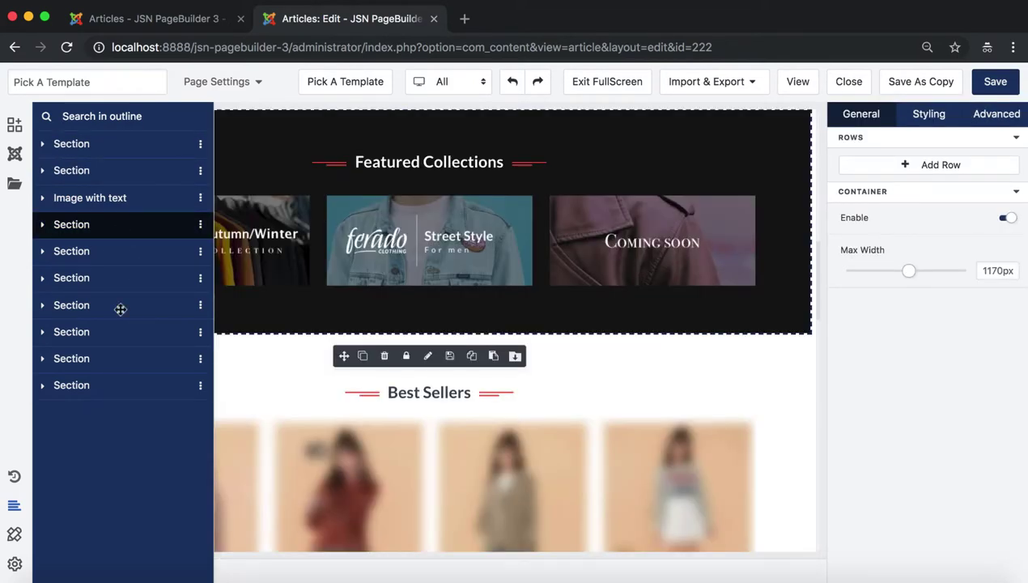
- Rename the first outline section Promo and the second Categories
{"action": "double_click", "coordinate": [83, 147]}
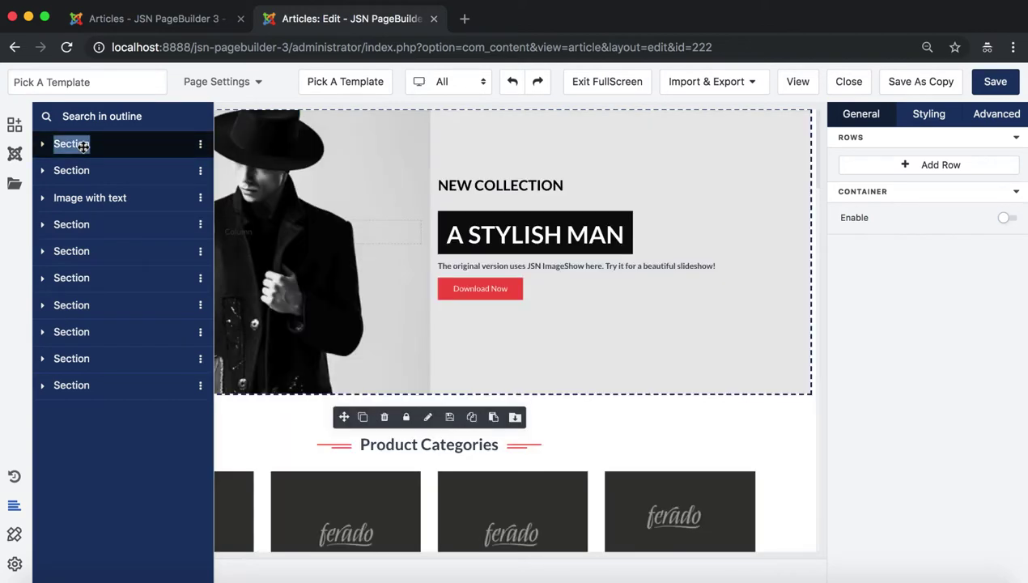
{"action": "type", "text": "Promo"}
{"action": "left_click", "coordinate": [81, 172]}
{"action": "double_click", "coordinate": [84, 171]}
{"action": "type", "text": "Categories"}
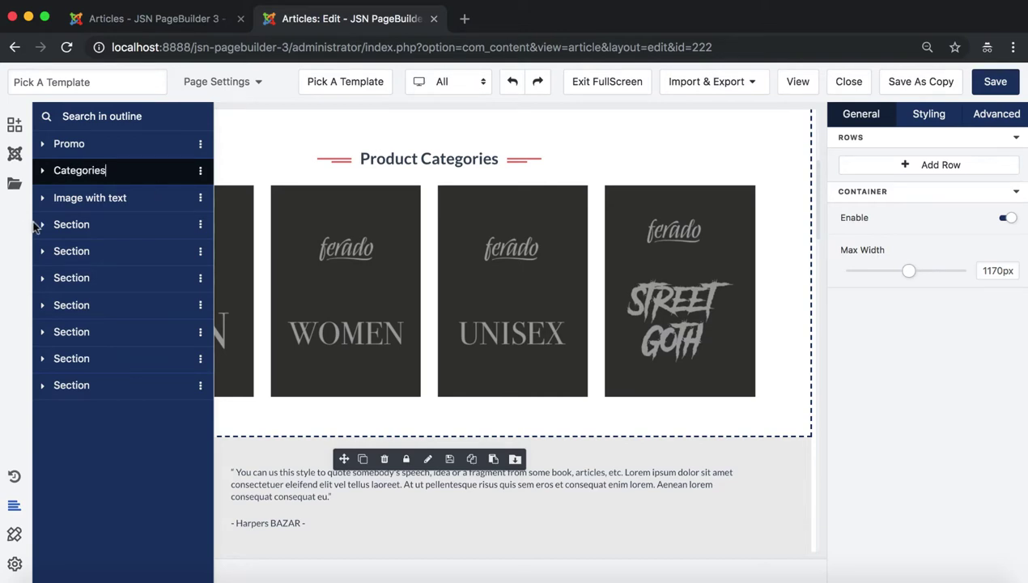
- Select the Promo section and bring up its Styling background settings
{"action": "left_click", "coordinate": [144, 142]}
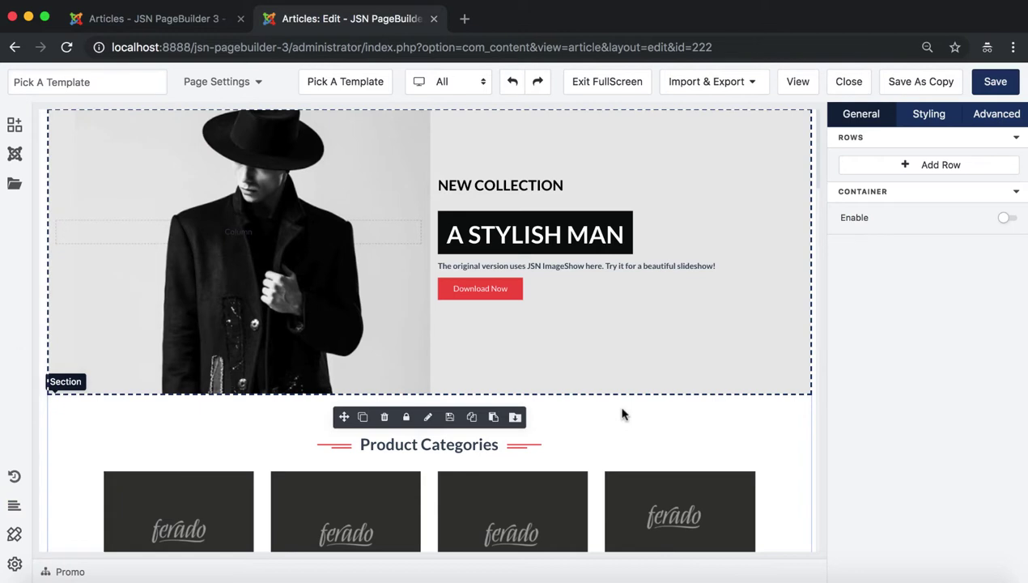
{"action": "left_click_drag", "start_coordinate": [105, 572], "coordinate": [42, 574]}
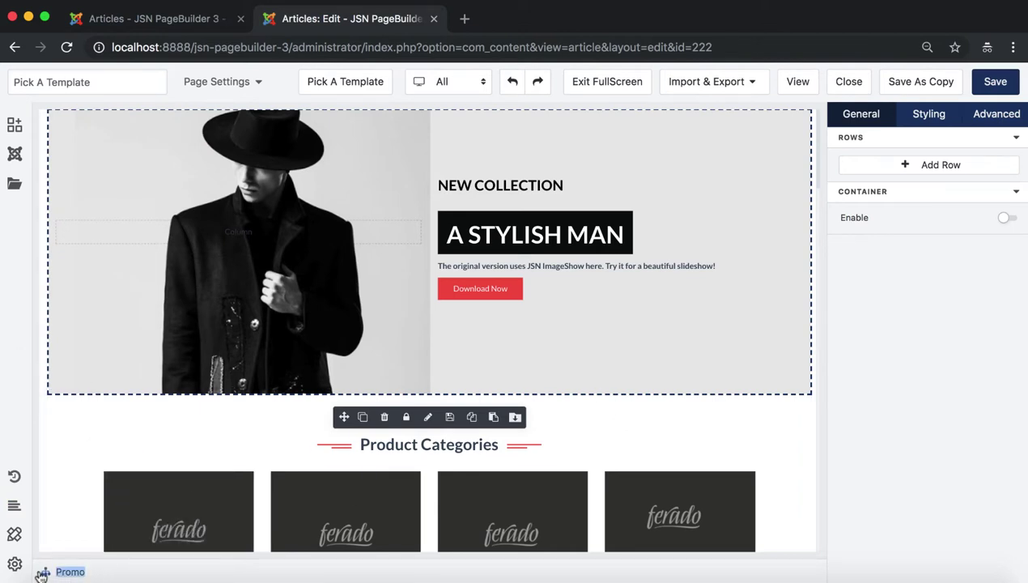
{"action": "left_click", "coordinate": [104, 572]}
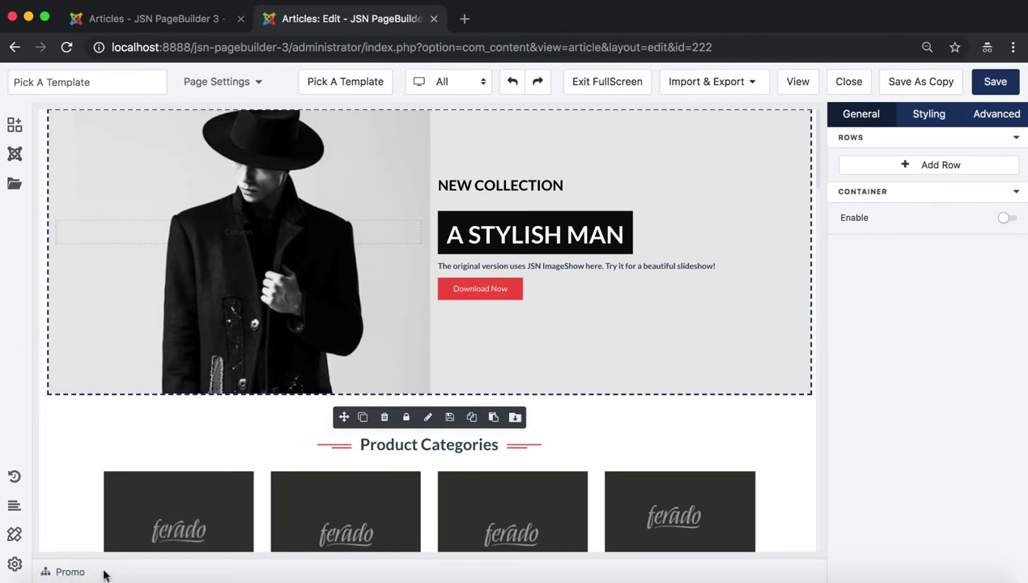
{"action": "left_click", "coordinate": [933, 119]}
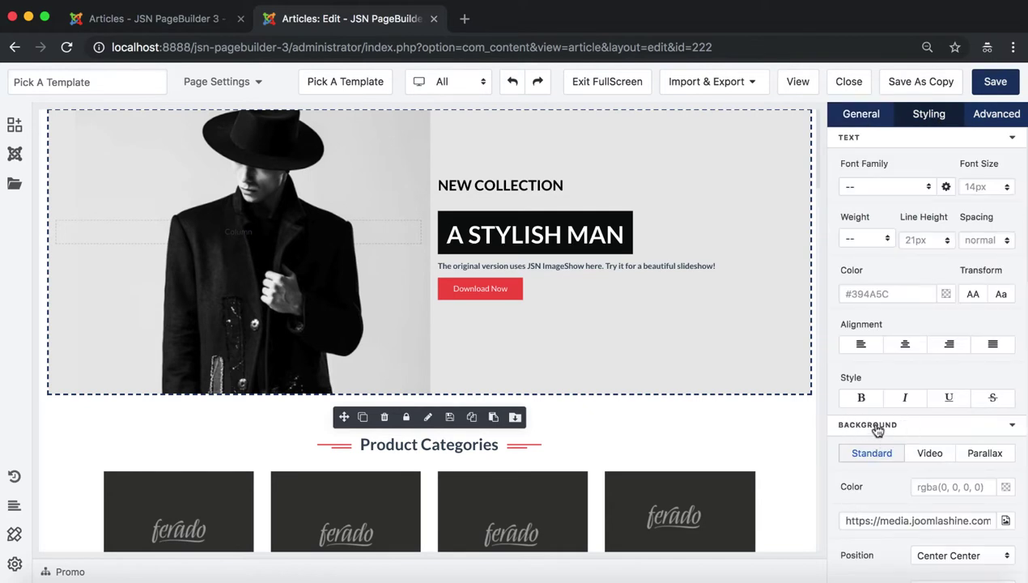
{"action": "scroll", "coordinate": [878, 430], "scroll_direction": "down", "scroll_amount": 2}
{"action": "scroll", "coordinate": [874, 424], "scroll_direction": "down", "scroll_amount": 2}
- Replace the Promo section's background image address with Slide.png
{"action": "left_click", "coordinate": [868, 388]}
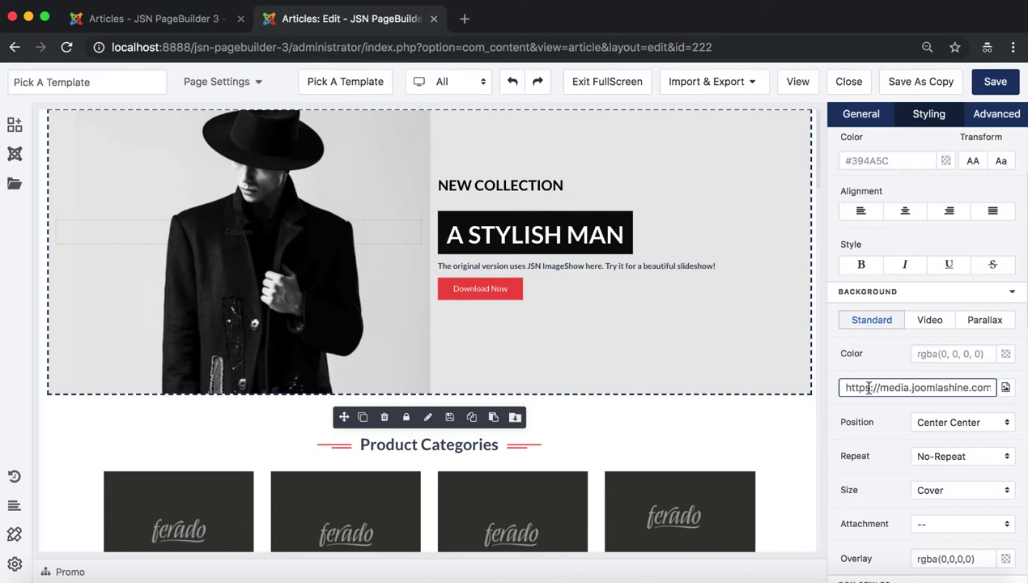
{"action": "key", "text": "super+a"}
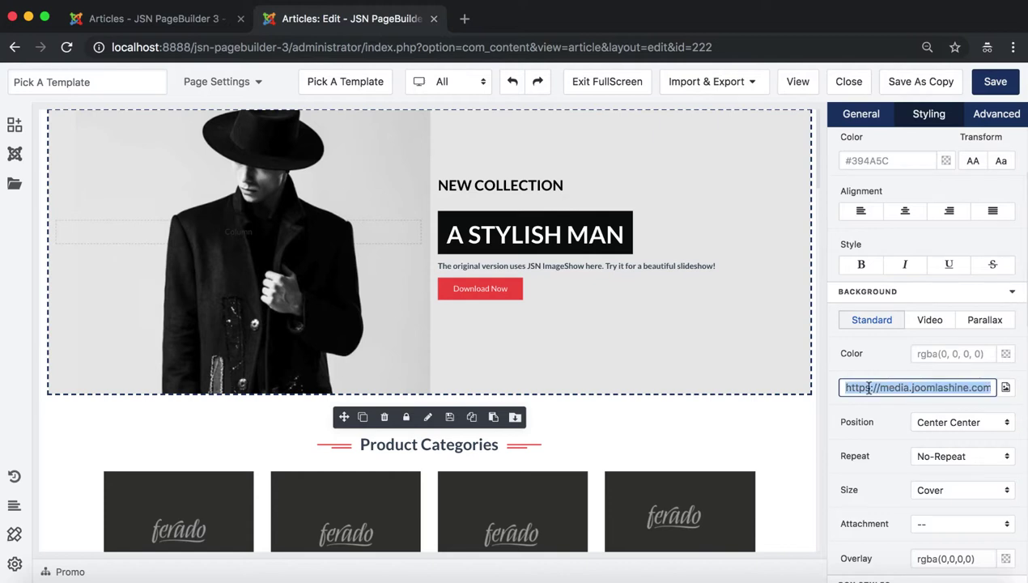
{"action": "key", "text": "BackSpace"}
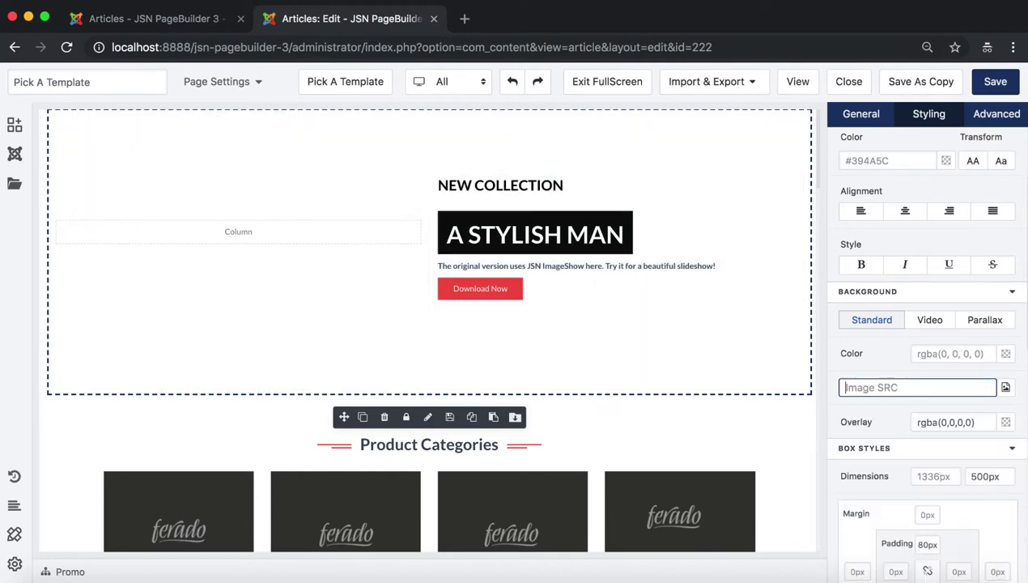
{"action": "key", "text": "super+v"}
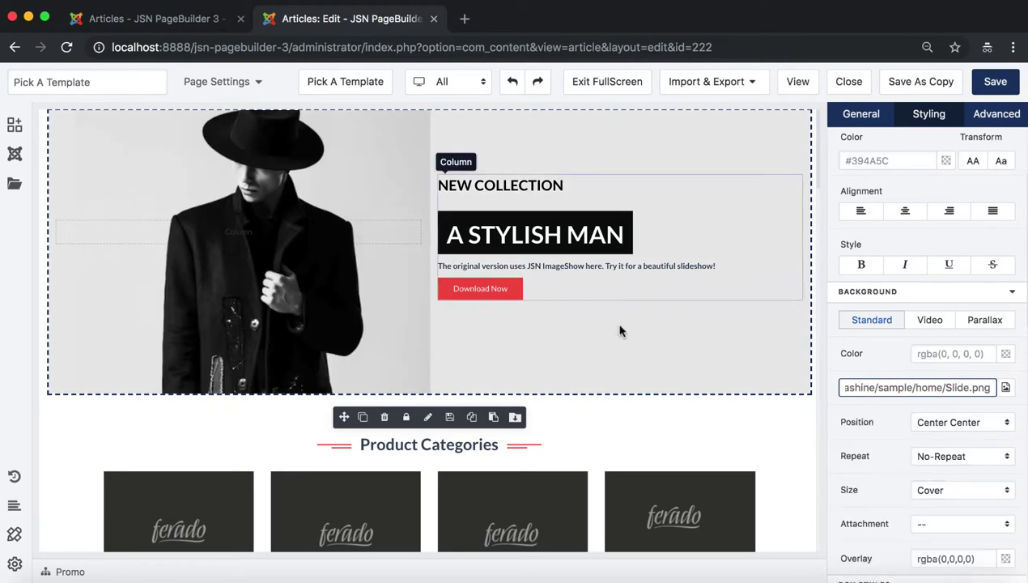
- Change the NEW COLLECTION heading text to NEW FASHION
{"action": "left_click", "coordinate": [528, 187]}
{"action": "left_click", "coordinate": [613, 233]}
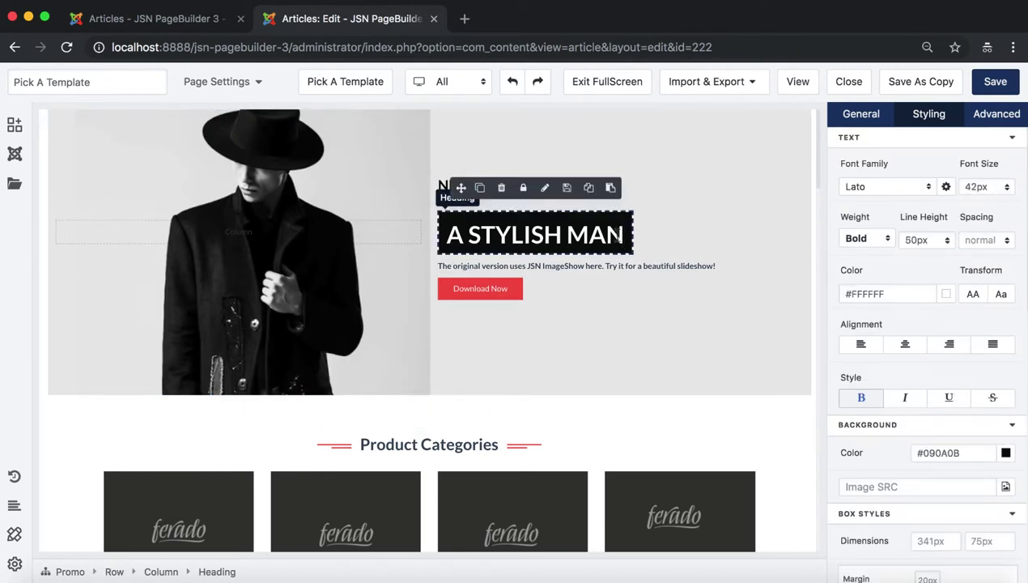
{"action": "left_click", "coordinate": [439, 184]}
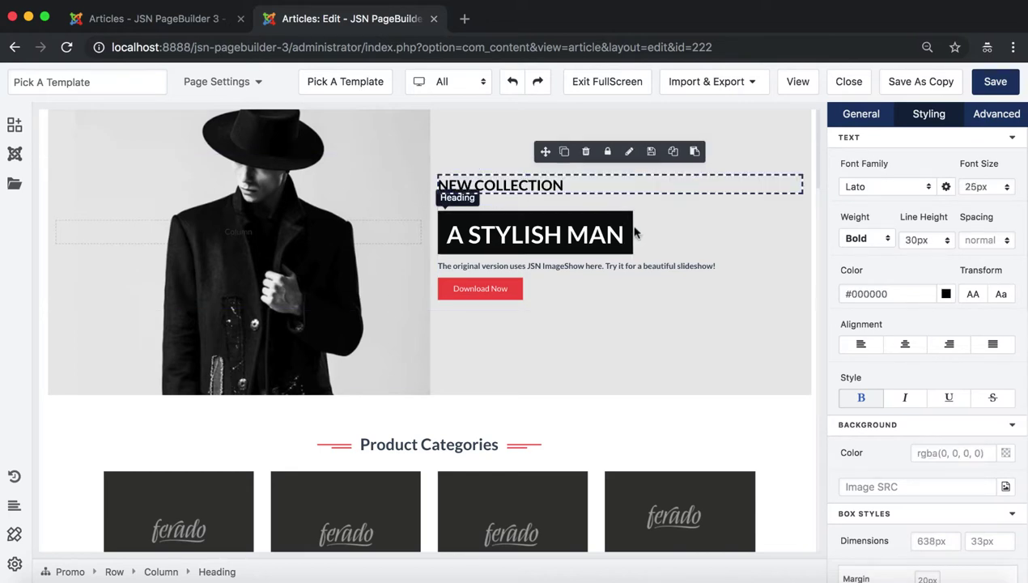
{"action": "left_click", "coordinate": [862, 118]}
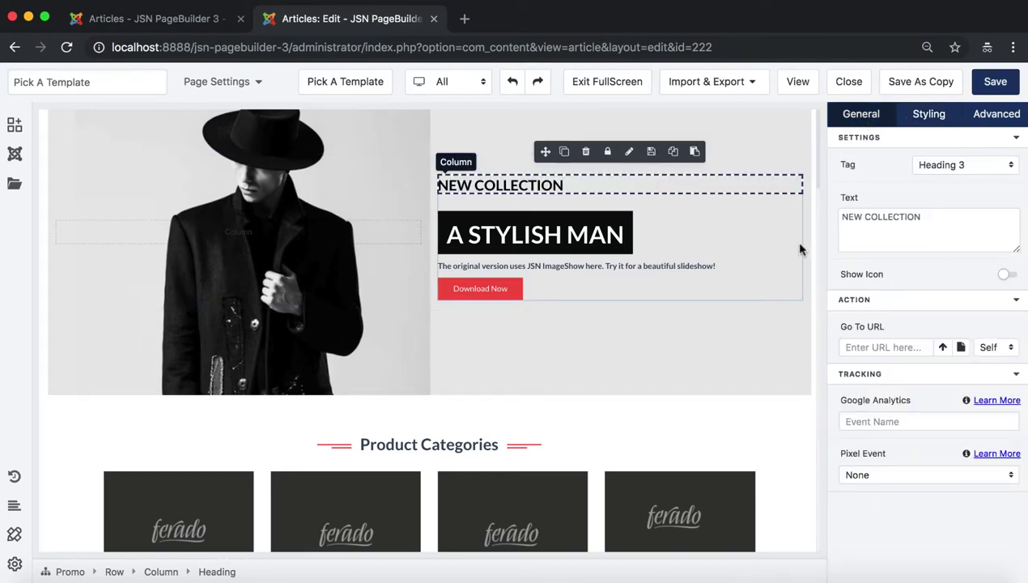
{"action": "left_click_drag", "start_coordinate": [921, 217], "coordinate": [793, 221]}
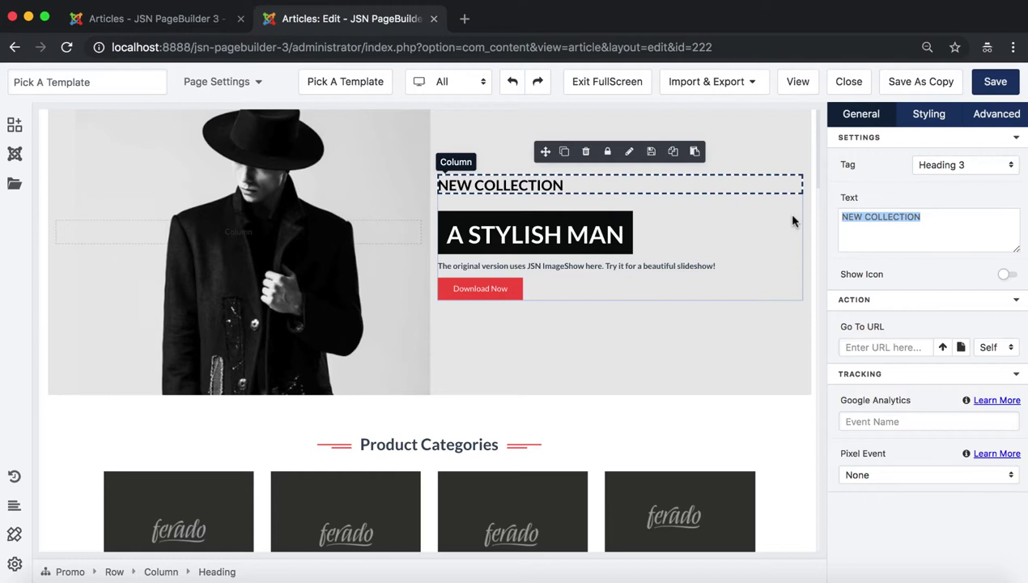
{"action": "type", "text": "NEW"}
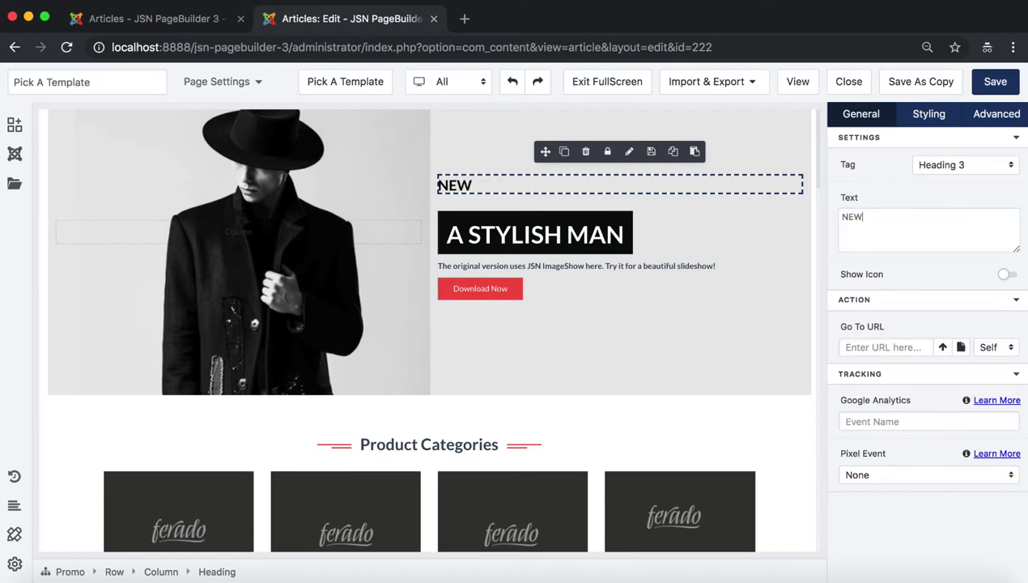
{"action": "type", "text": " FASHION"}
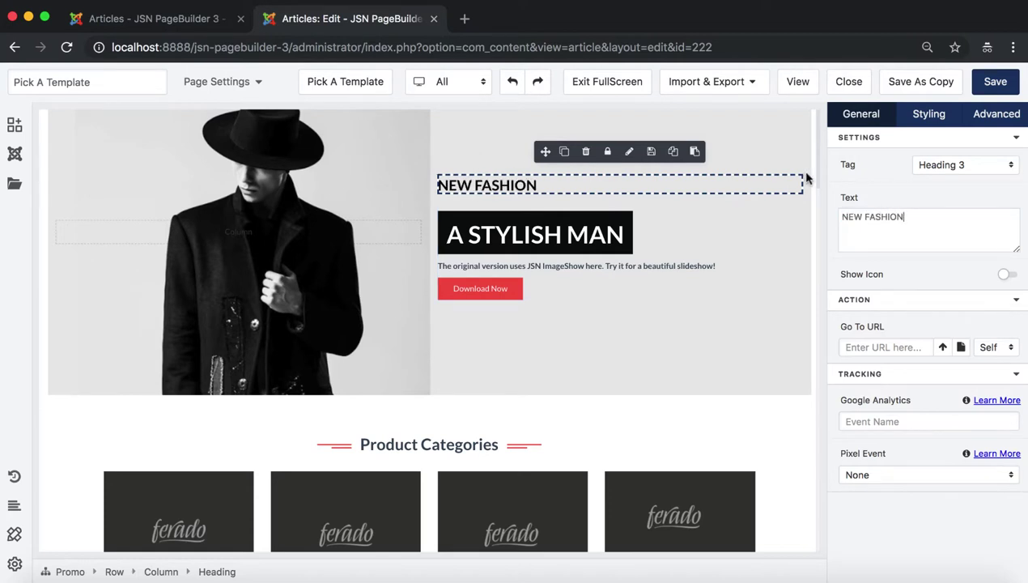
- Keep the heading's font and 25px size, and set its colour to red #D12B2B
{"action": "left_click", "coordinate": [928, 116]}
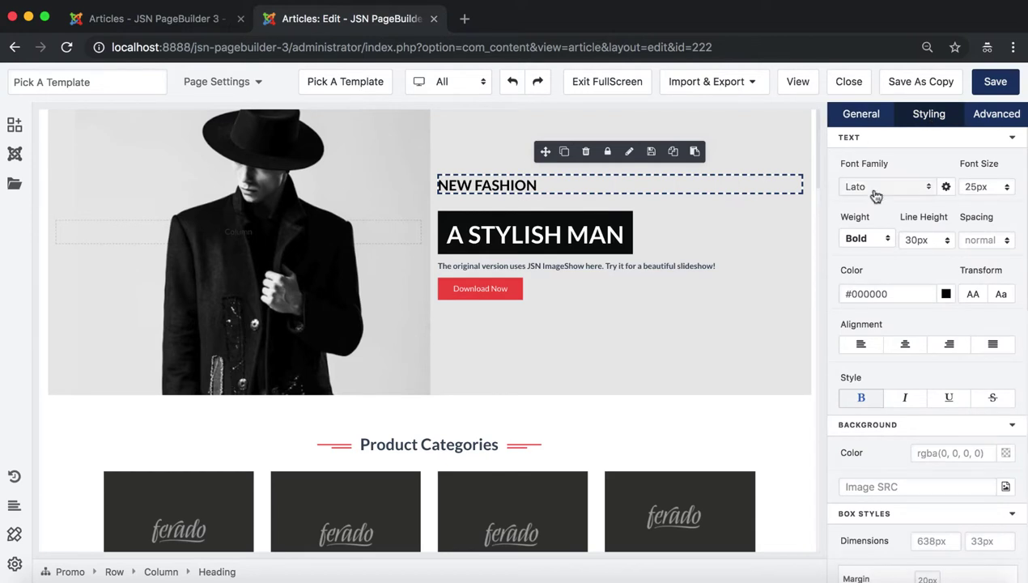
{"action": "left_click", "coordinate": [920, 187]}
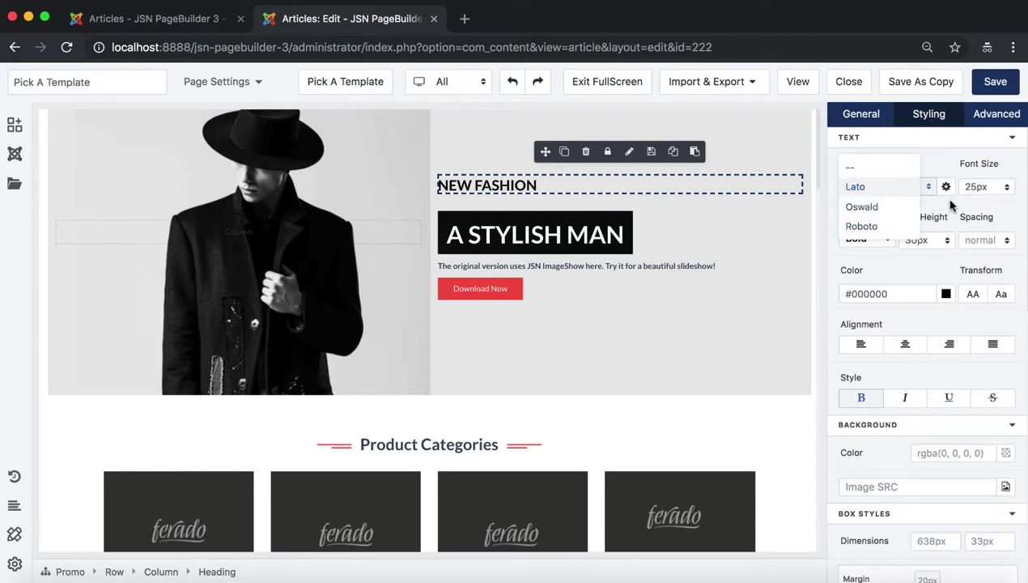
{"action": "left_click", "coordinate": [947, 206]}
{"action": "left_click", "coordinate": [1001, 194]}
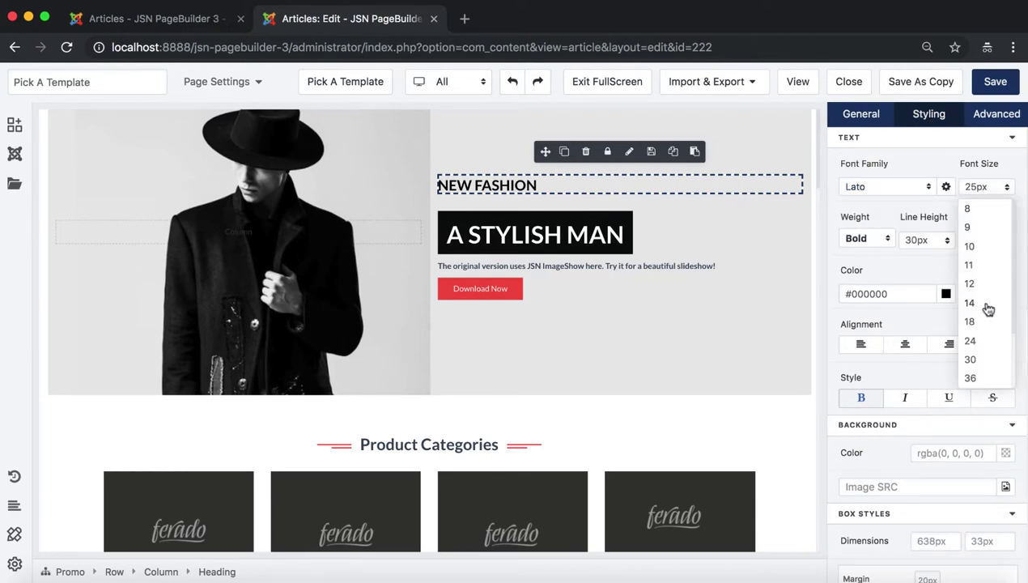
{"action": "scroll", "coordinate": [987, 309], "scroll_direction": "down", "scroll_amount": 2}
{"action": "left_click", "coordinate": [880, 212]}
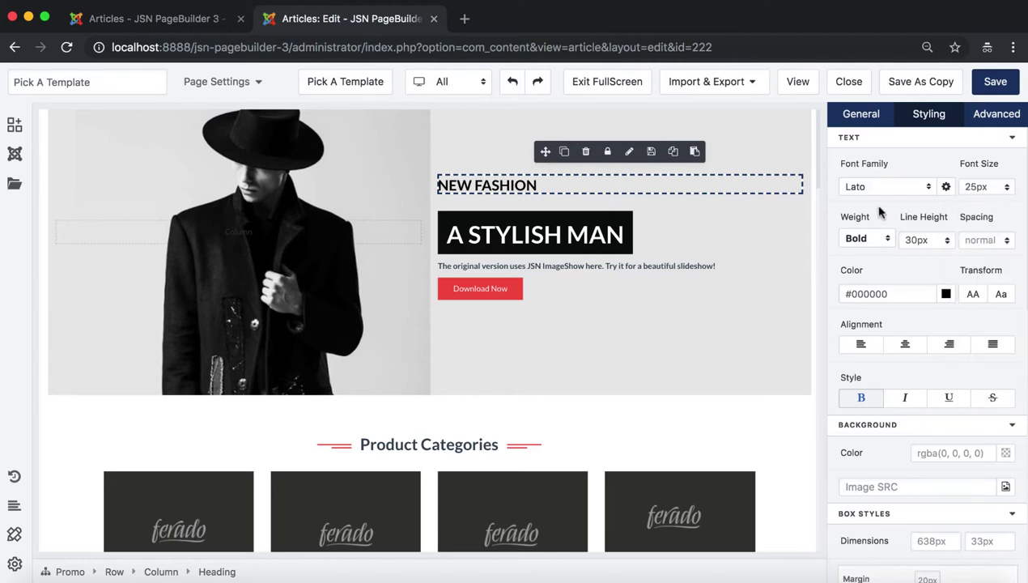
{"action": "left_click", "coordinate": [945, 294]}
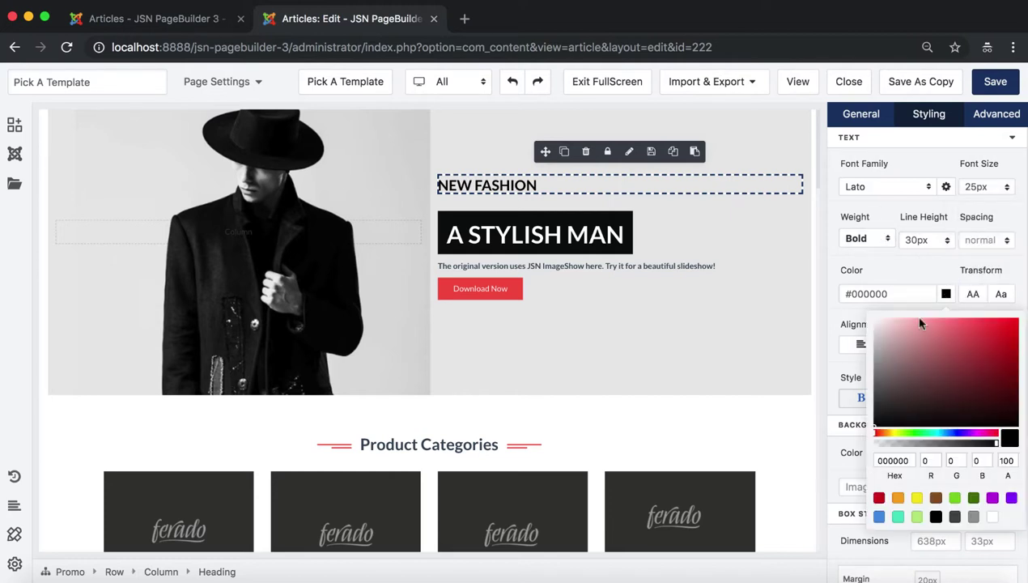
{"action": "left_click", "coordinate": [987, 337]}
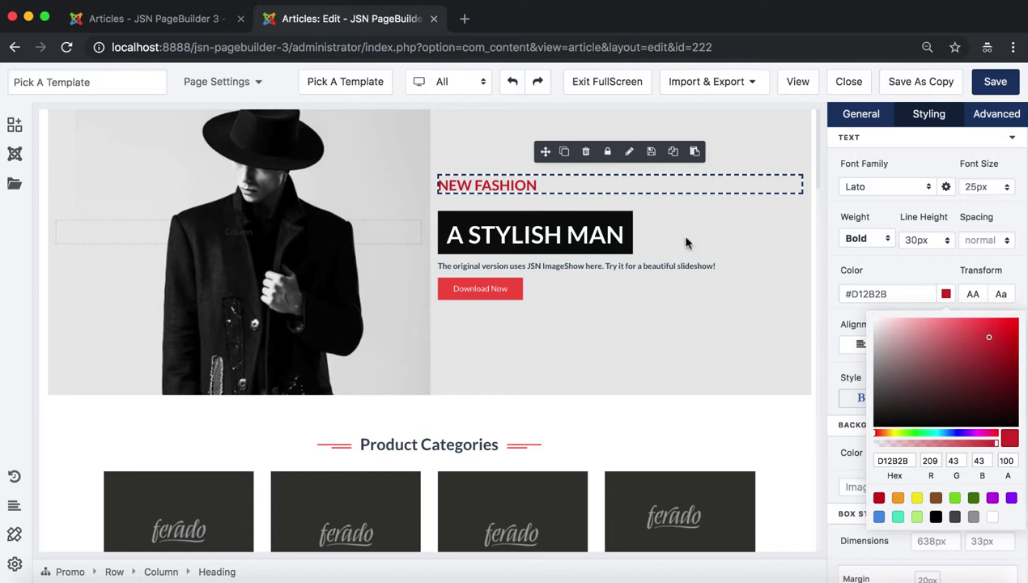
{"action": "left_click", "coordinate": [860, 324]}
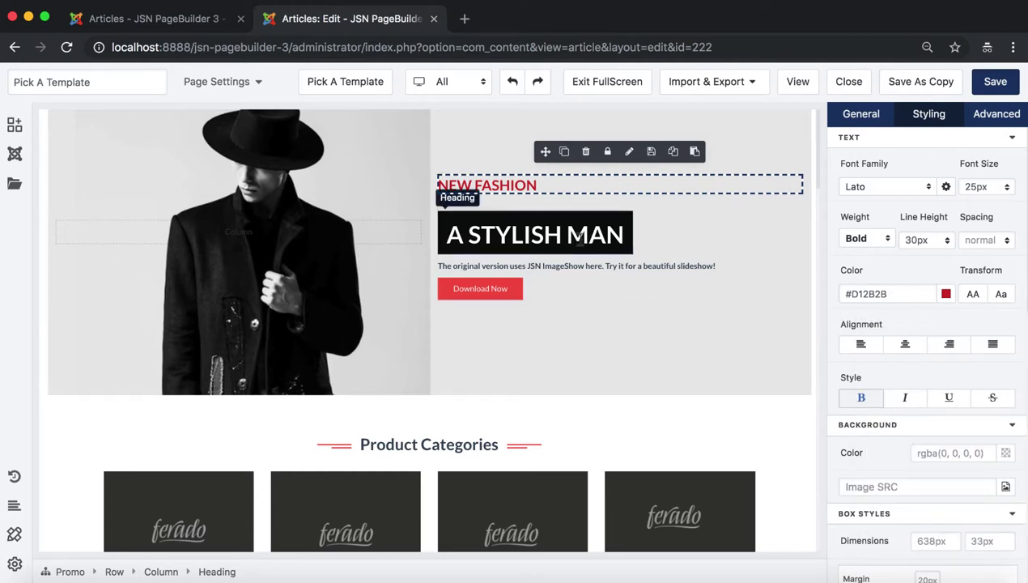
- Give the A STYLISH MAN heading a #1279E0 blue background, then review its text and link settings
{"action": "left_click", "coordinate": [579, 238]}
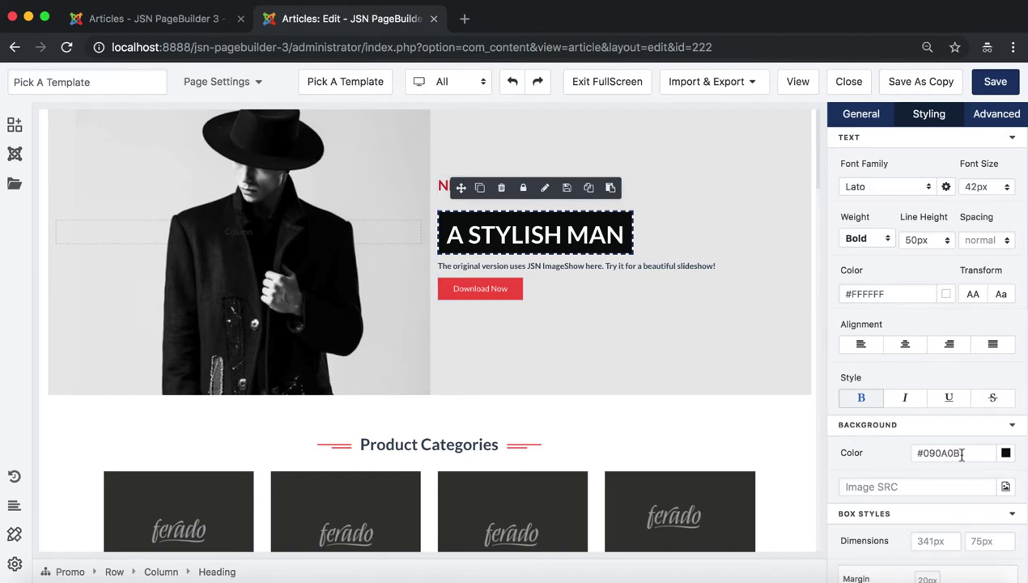
{"action": "left_click_drag", "start_coordinate": [961, 454], "coordinate": [913, 453]}
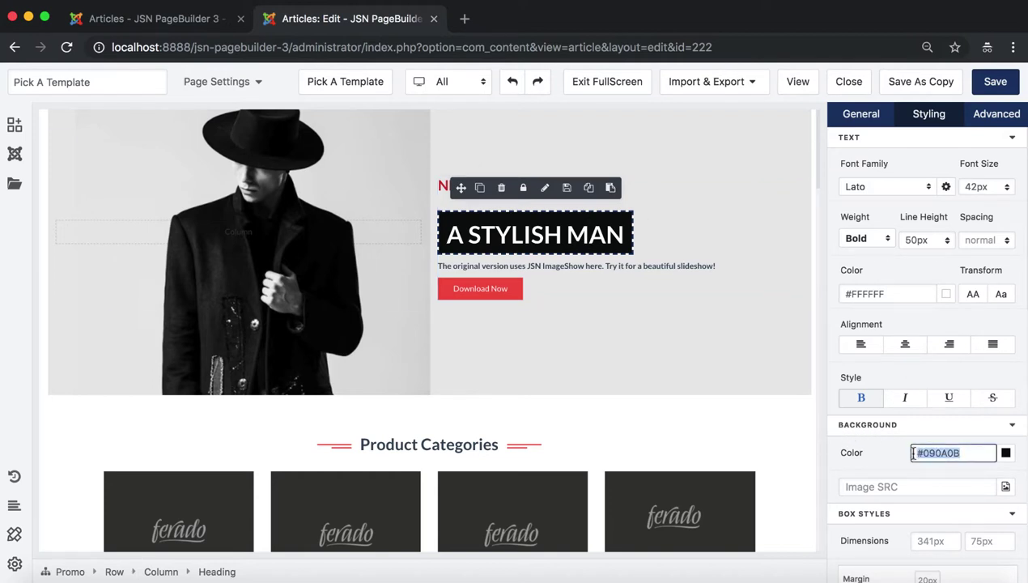
{"action": "left_click", "coordinate": [1005, 452]}
{"action": "left_click", "coordinate": [1011, 241]}
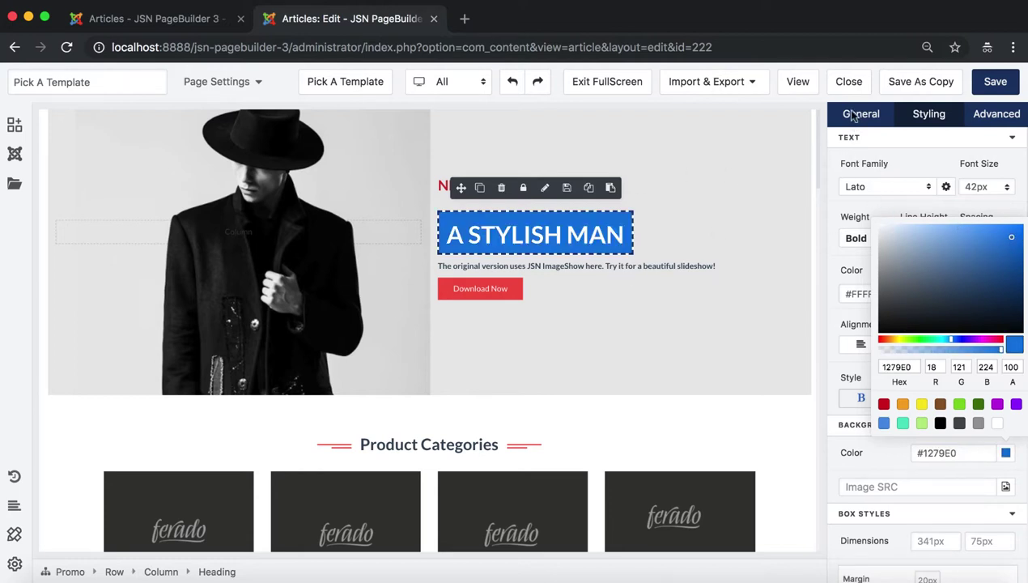
{"action": "left_click", "coordinate": [851, 115]}
{"action": "left_click_drag", "start_coordinate": [857, 225], "coordinate": [823, 207]}
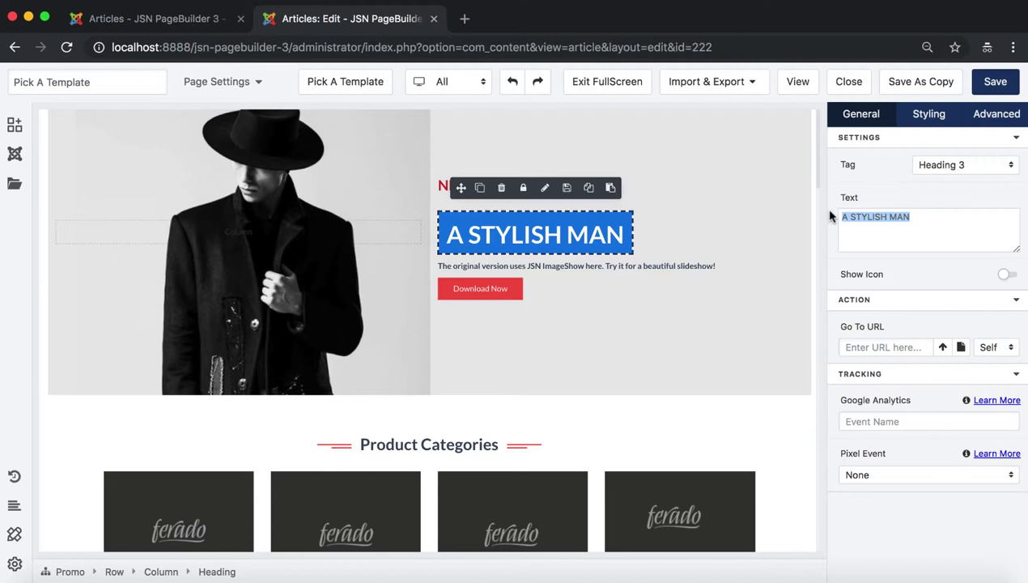
{"action": "left_click_drag", "start_coordinate": [890, 327], "coordinate": [847, 330]}
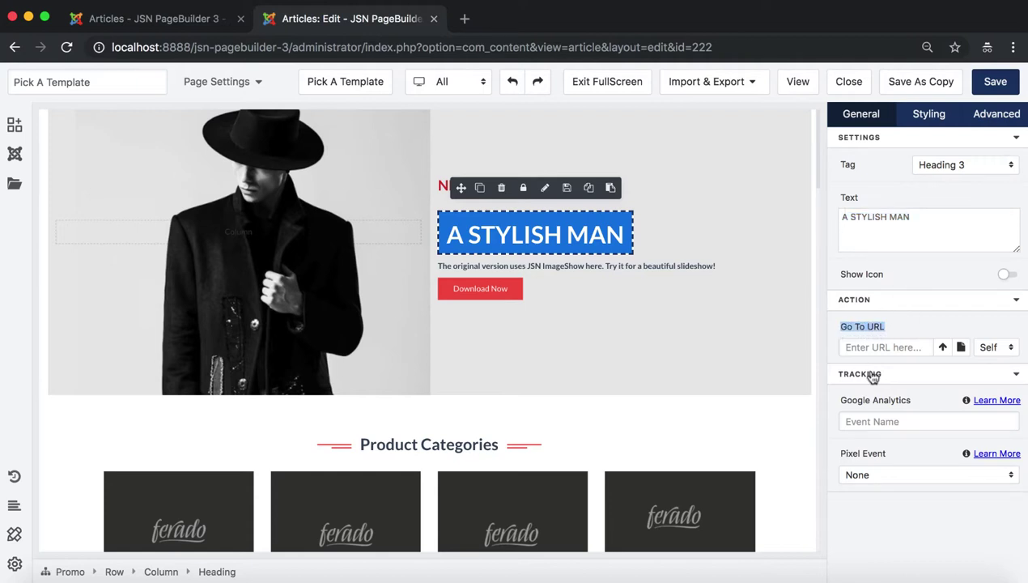
- Review the description paragraph's text, then scroll its Styling down to Border, Display and Custom CSS
{"action": "left_click", "coordinate": [583, 264]}
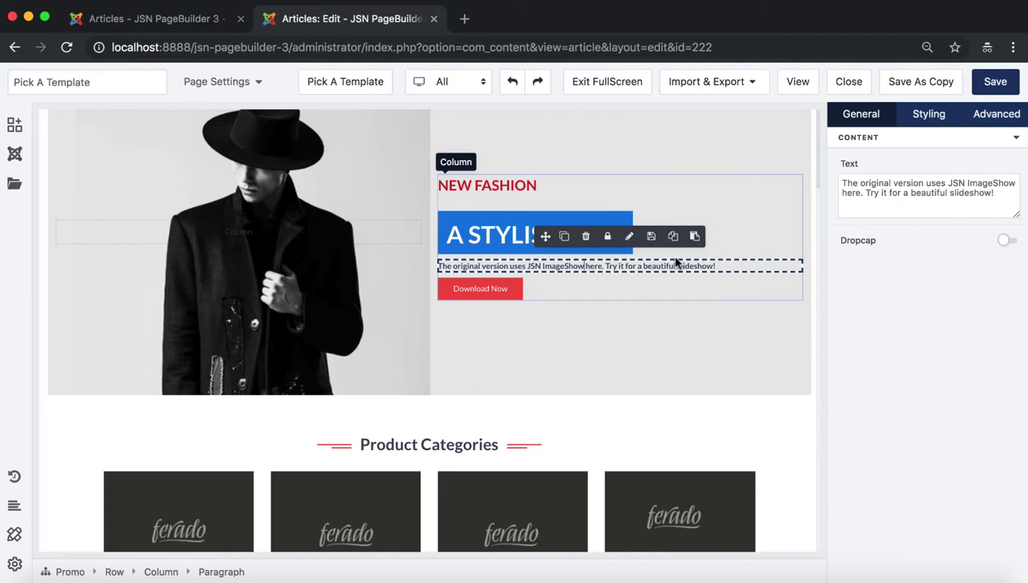
{"action": "left_click_drag", "start_coordinate": [1001, 191], "coordinate": [833, 181]}
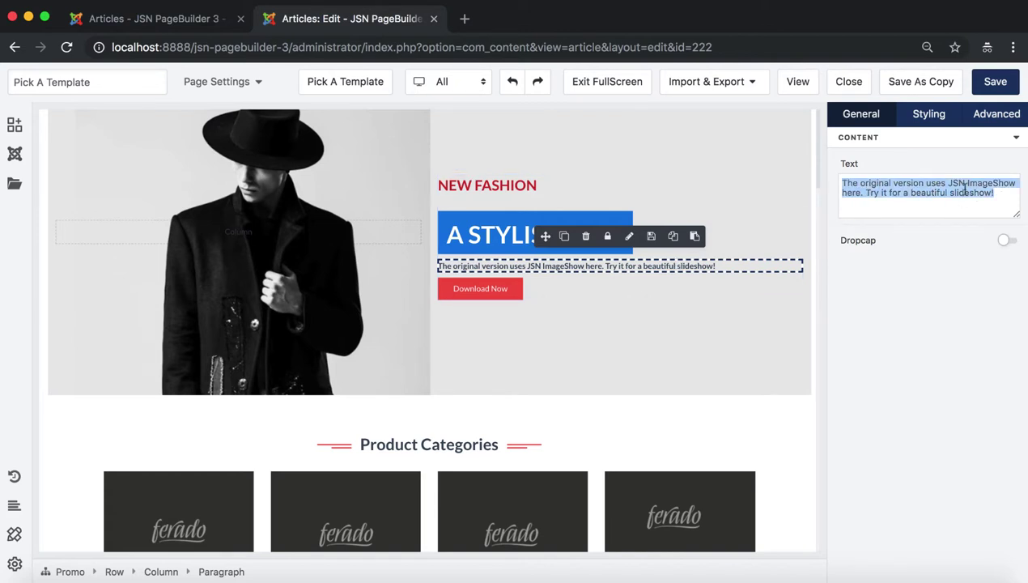
{"action": "left_click", "coordinate": [941, 124]}
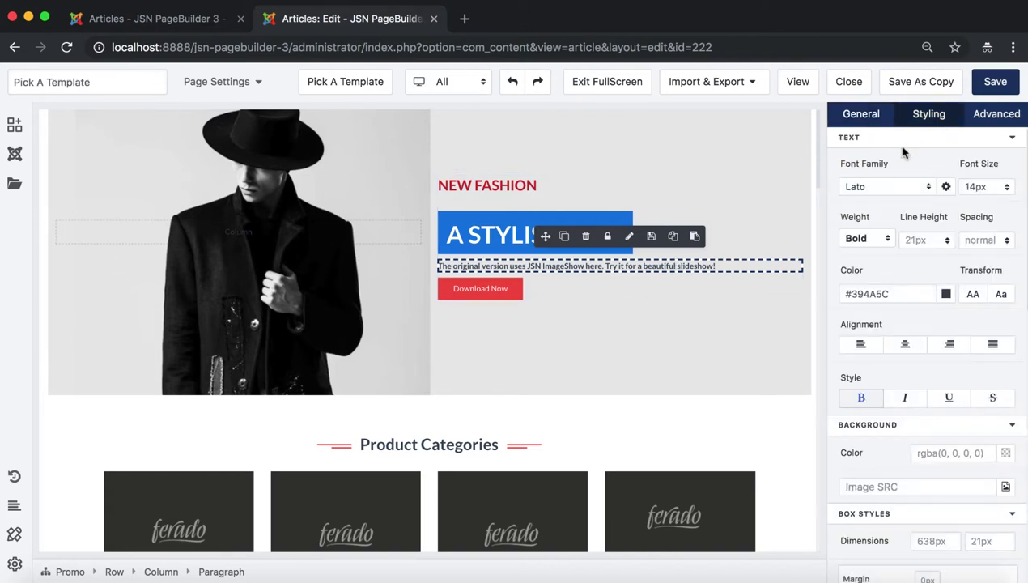
{"action": "scroll", "coordinate": [890, 370], "scroll_direction": "down", "scroll_amount": 3}
{"action": "scroll", "coordinate": [890, 370], "scroll_direction": "down", "scroll_amount": 4}
{"action": "scroll", "coordinate": [890, 370], "scroll_direction": "down", "scroll_amount": 2}
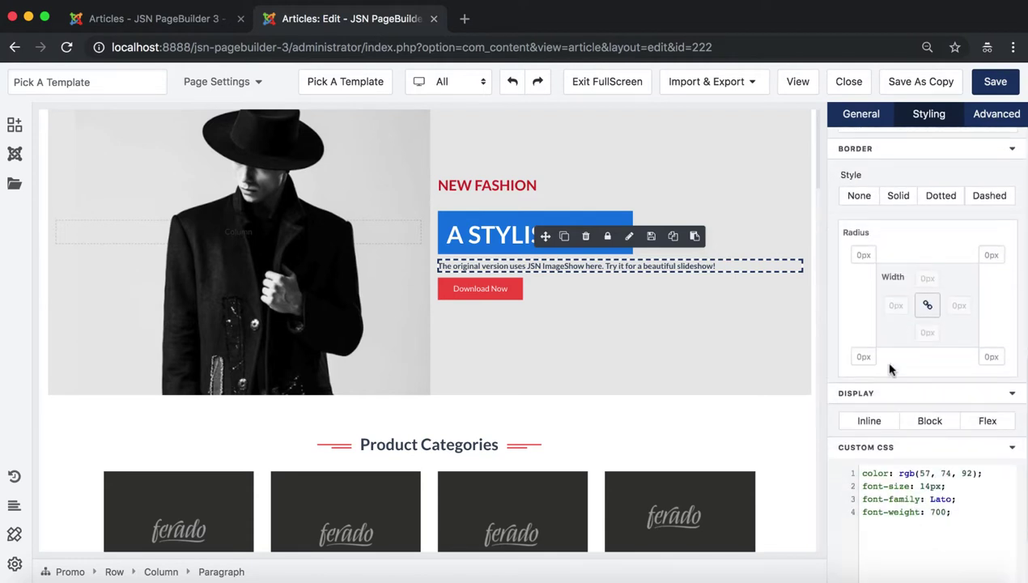
- Review the Download Now button's label and link settings, then return to its Styling options
{"action": "left_click", "coordinate": [507, 295]}
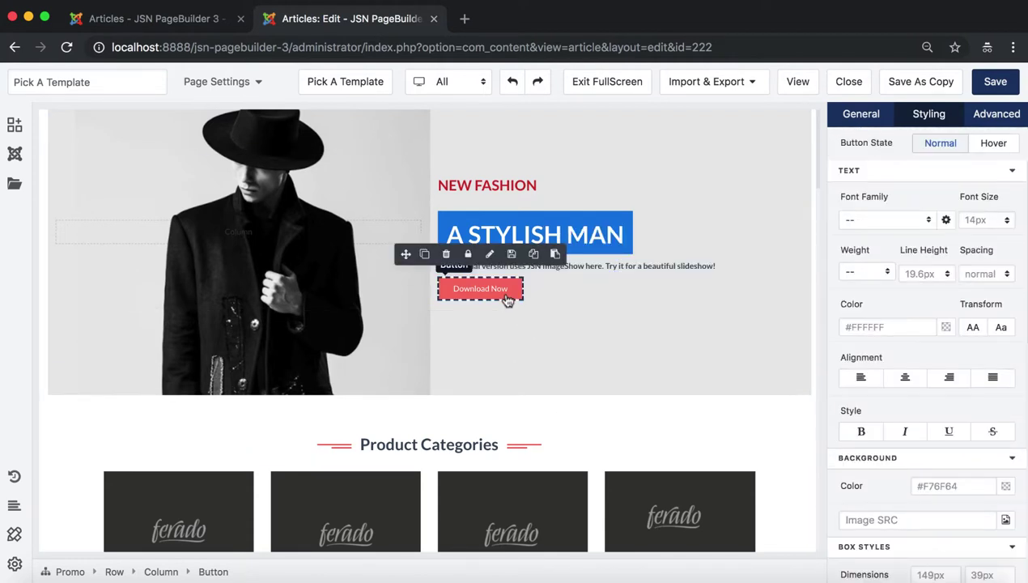
{"action": "left_click", "coordinate": [870, 115]}
{"action": "left_click_drag", "start_coordinate": [925, 183], "coordinate": [819, 188]}
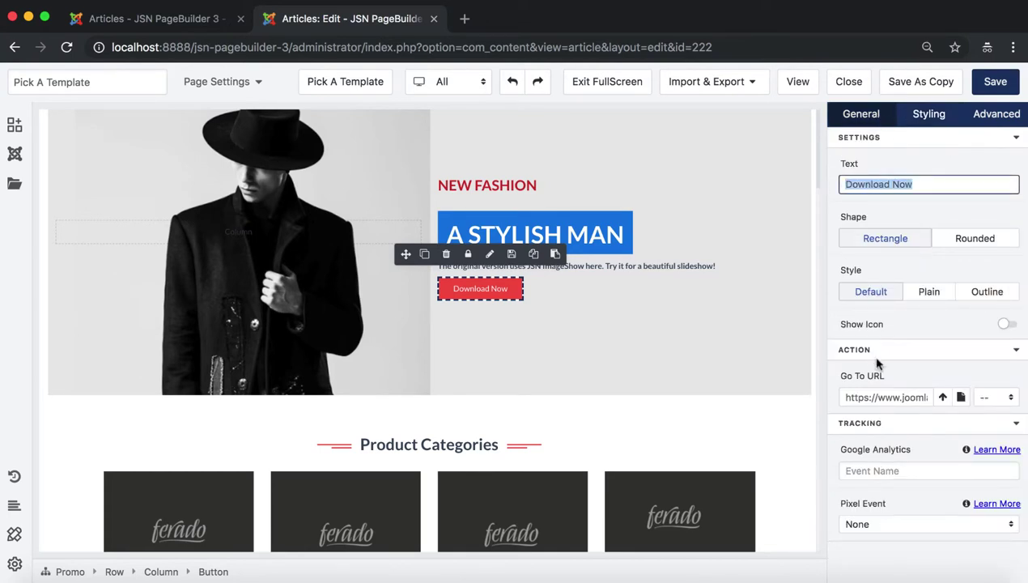
{"action": "left_click_drag", "start_coordinate": [891, 380], "coordinate": [835, 374]}
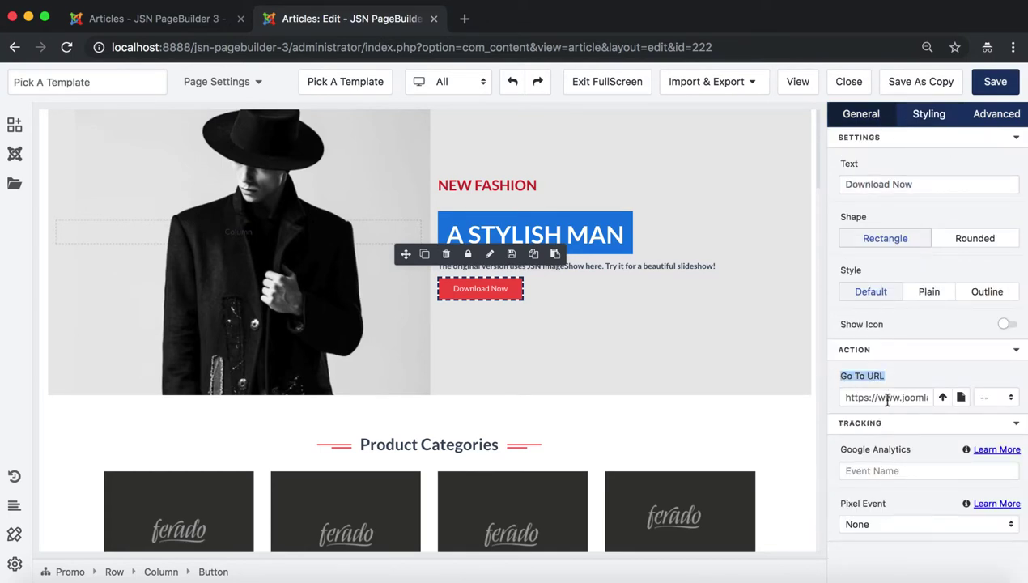
{"action": "left_click", "coordinate": [913, 123]}
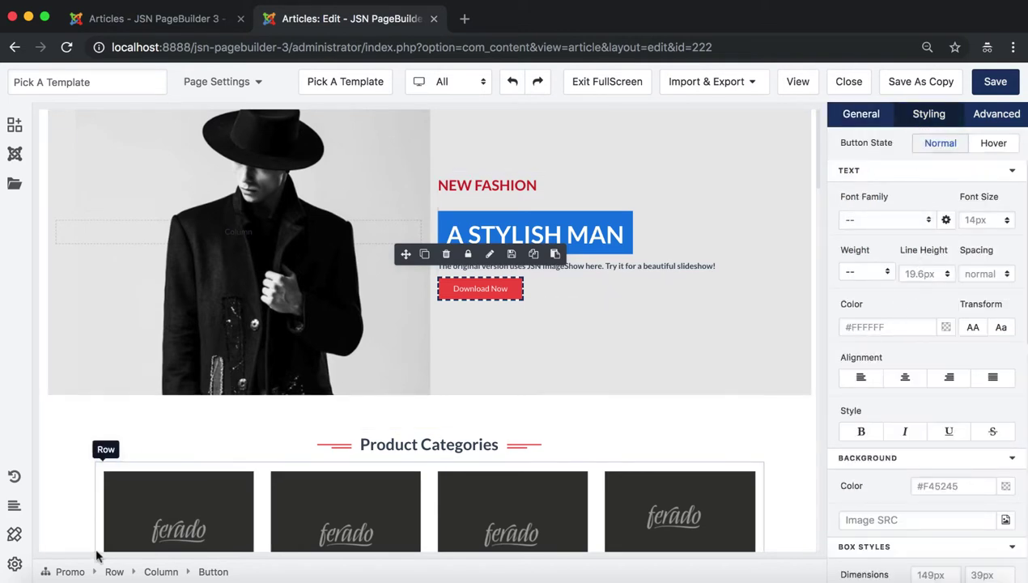
- Change the predefined Button Style's background colour to orange #F5A623
{"action": "left_click", "coordinate": [15, 535]}
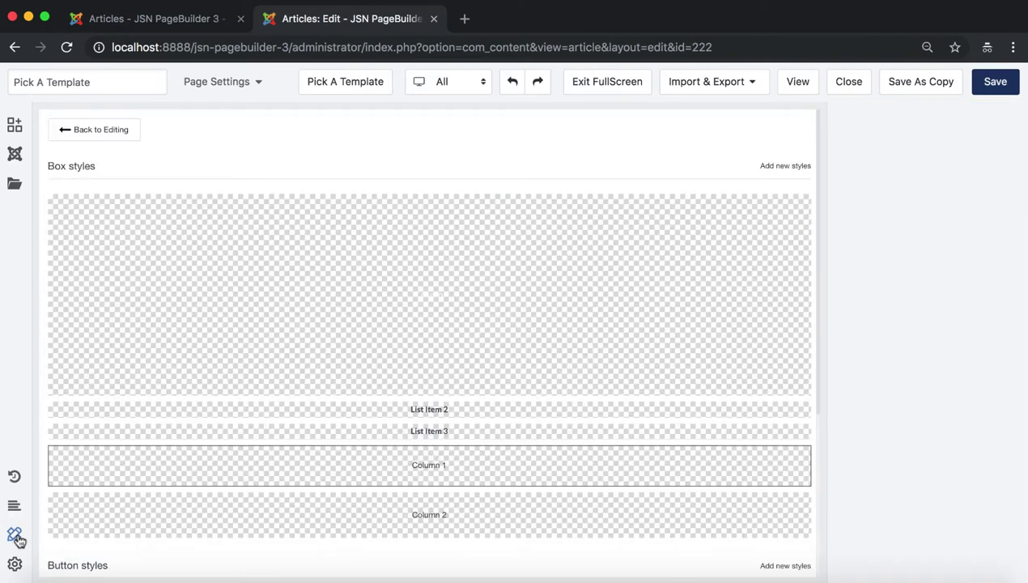
{"action": "scroll", "coordinate": [252, 460], "scroll_direction": "down", "scroll_amount": 5}
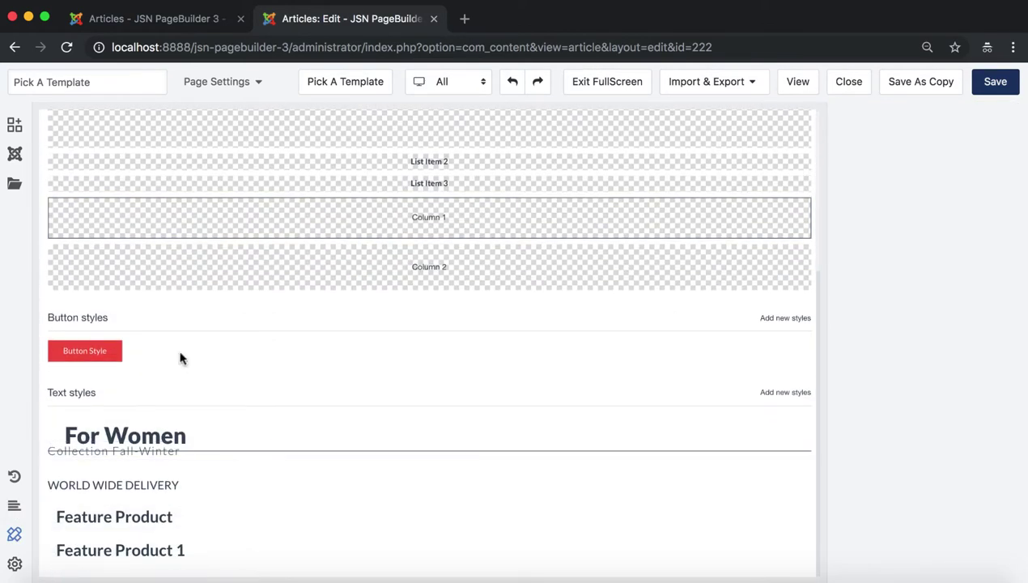
{"action": "left_click_drag", "start_coordinate": [117, 320], "coordinate": [43, 319]}
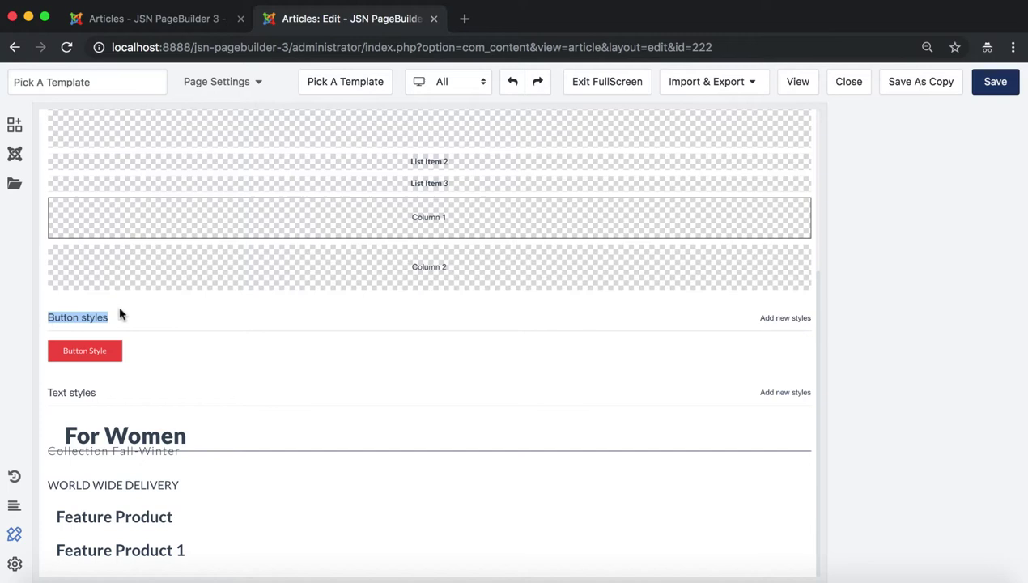
{"action": "left_click", "coordinate": [111, 356]}
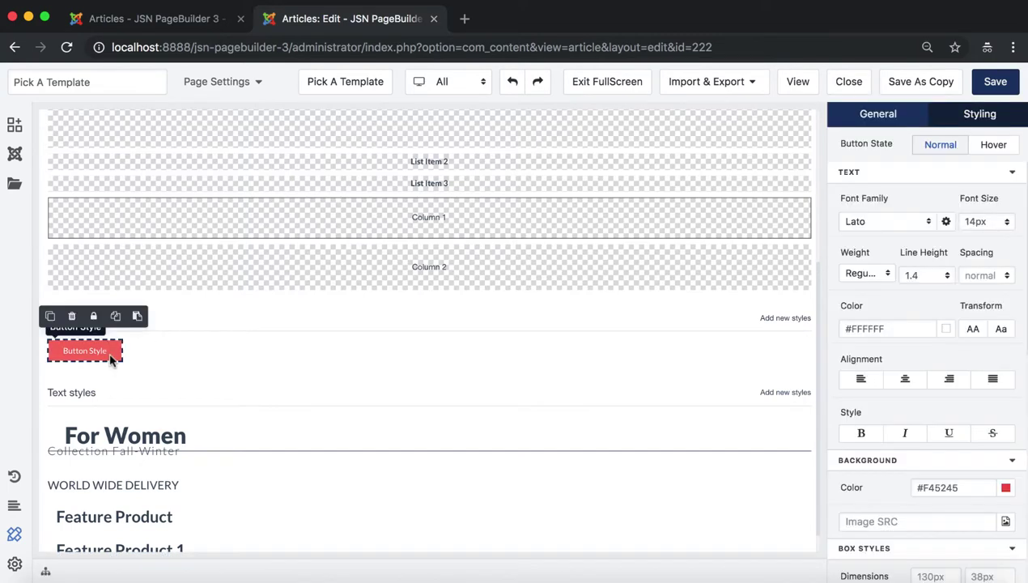
{"action": "scroll", "coordinate": [931, 388], "scroll_direction": "down", "scroll_amount": 3}
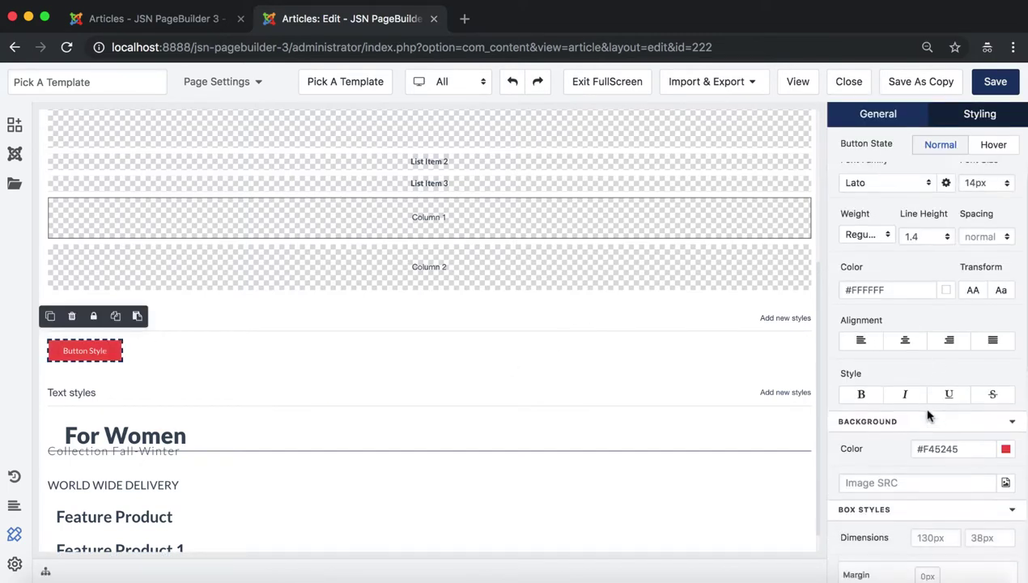
{"action": "left_click_drag", "start_coordinate": [957, 441], "coordinate": [921, 441]}
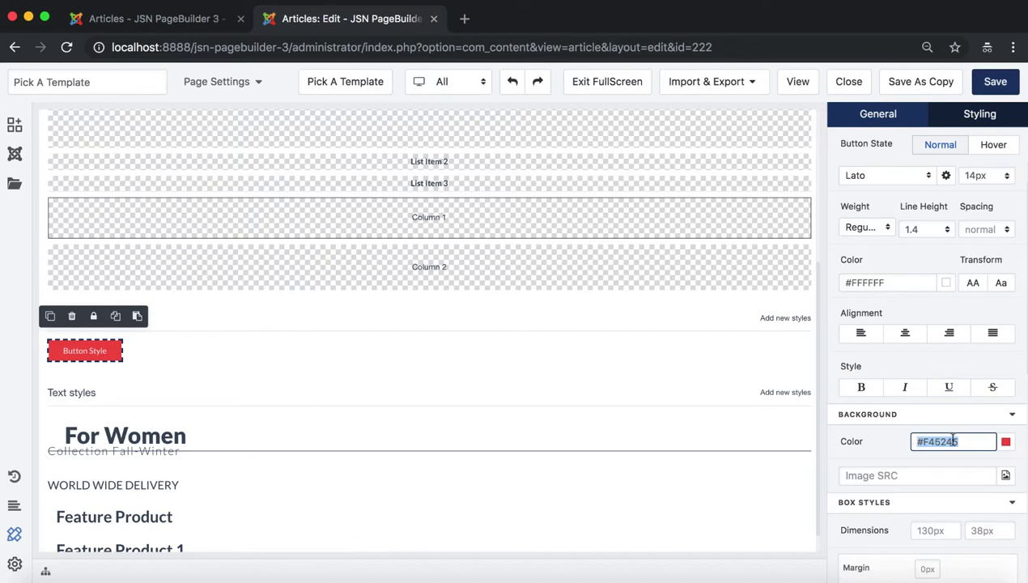
{"action": "left_click", "coordinate": [1005, 441]}
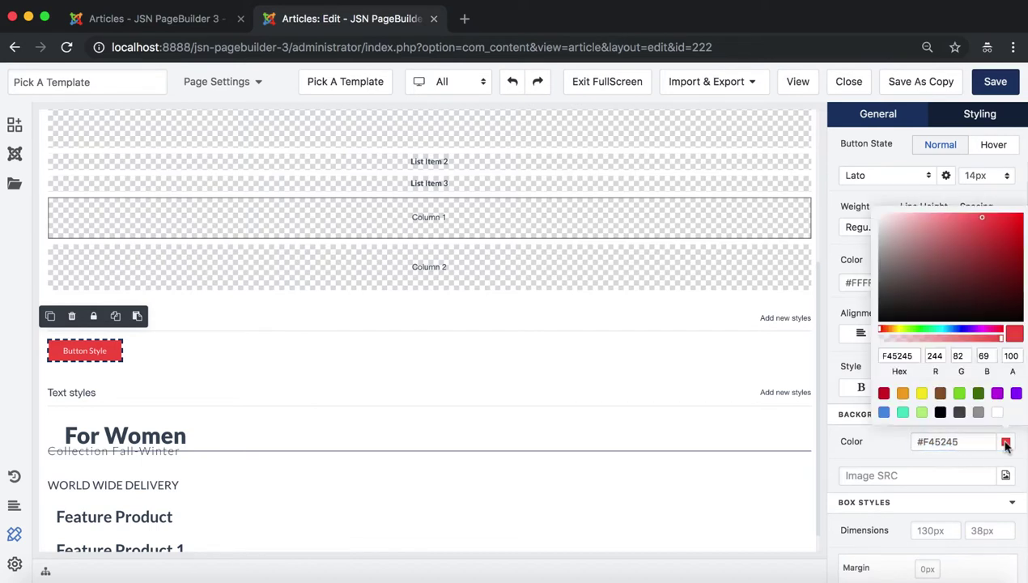
{"action": "left_click", "coordinate": [902, 393]}
{"action": "left_click", "coordinate": [677, 381]}
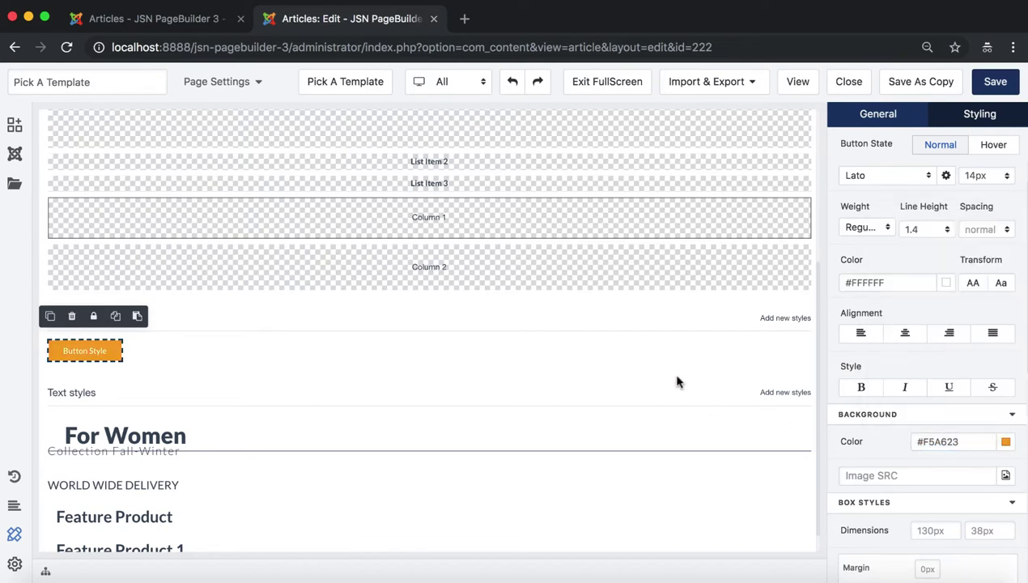
{"action": "left_click", "coordinate": [18, 537]}
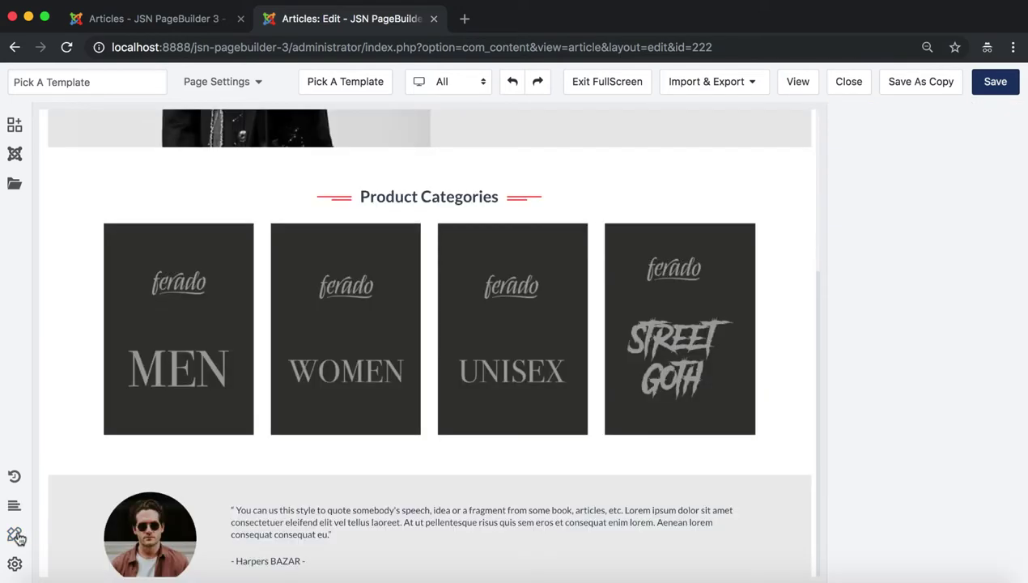
{"action": "scroll", "coordinate": [389, 347], "scroll_direction": "up", "scroll_amount": 5}
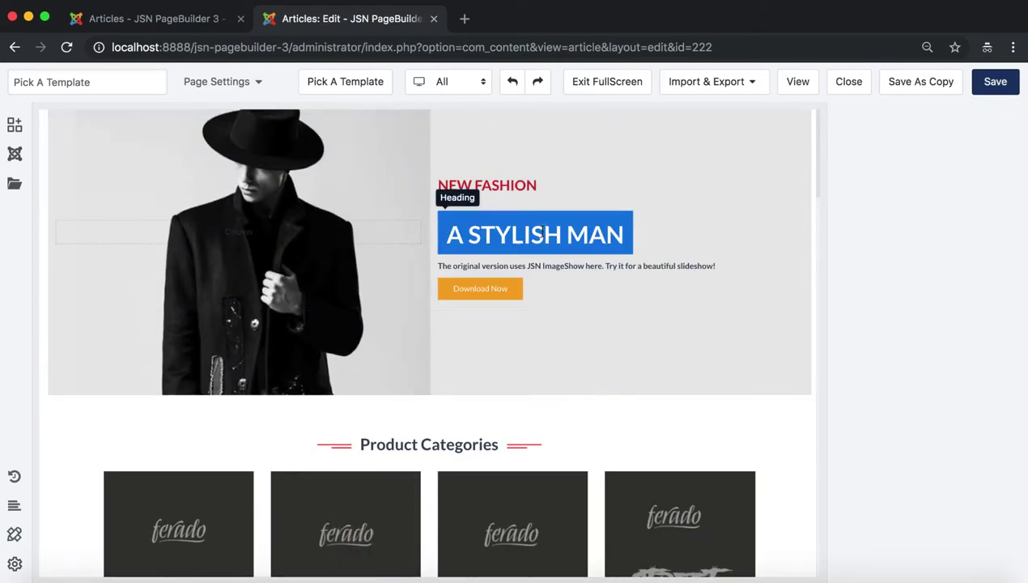
{"action": "left_click", "coordinate": [605, 417]}
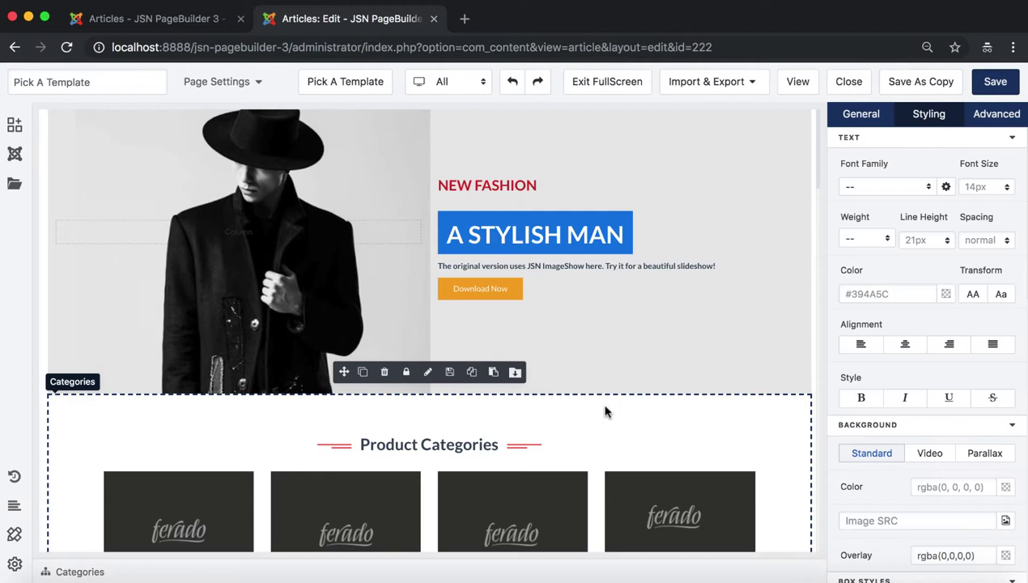
{"action": "scroll", "coordinate": [606, 414], "scroll_direction": "down", "scroll_amount": 3}
{"action": "left_click_drag", "start_coordinate": [115, 570], "coordinate": [46, 569]}
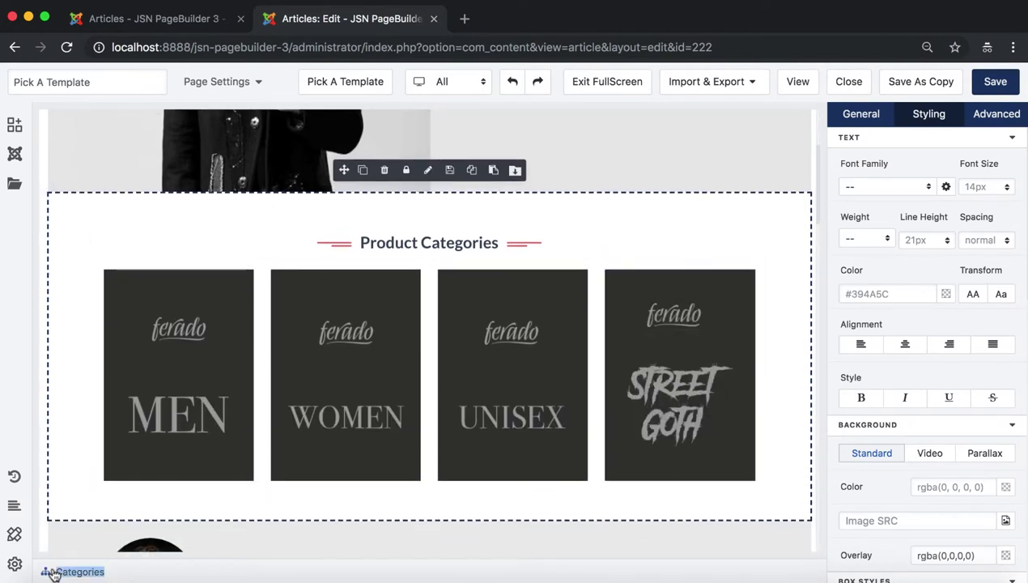
{"action": "left_click", "coordinate": [583, 242]}
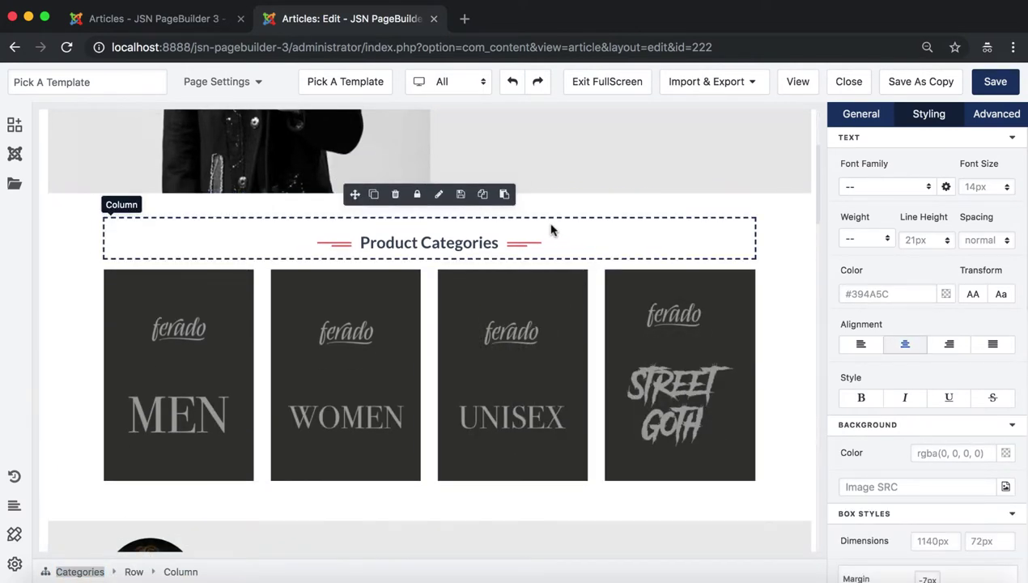
{"action": "left_click", "coordinate": [343, 243]}
{"action": "left_click", "coordinate": [869, 121]}
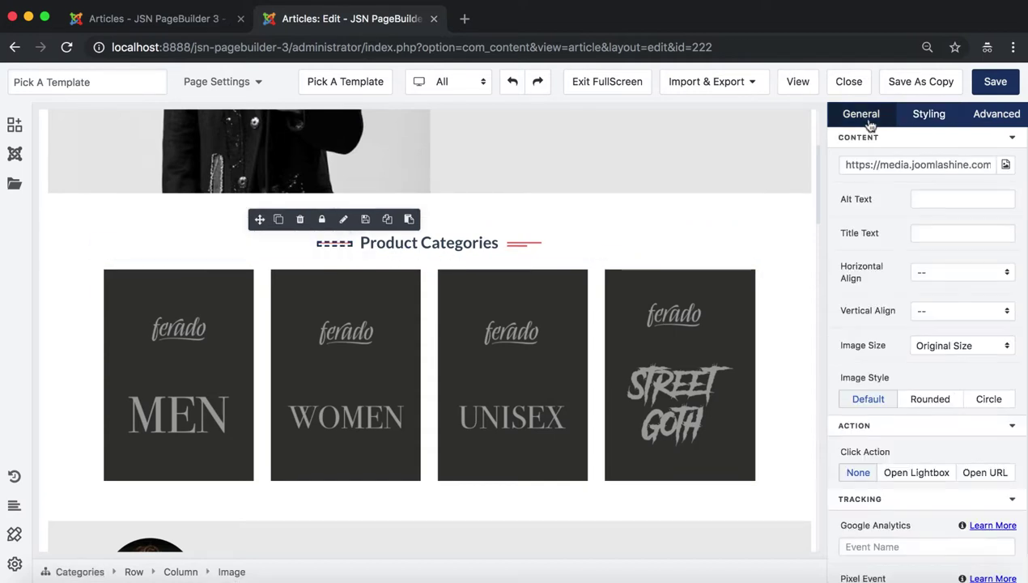
{"action": "left_click", "coordinate": [849, 163]}
{"action": "key", "text": "super+a"}
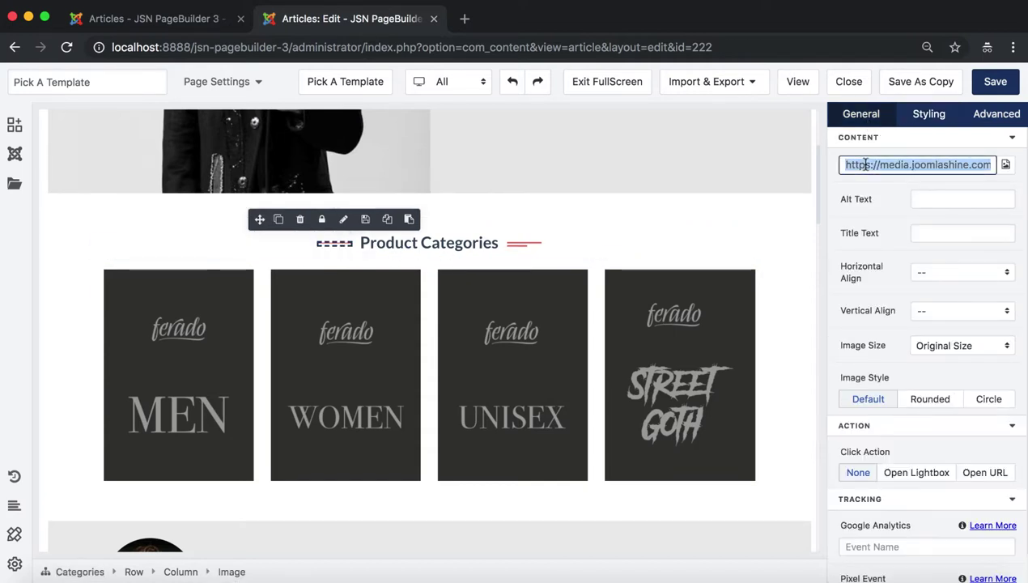
{"action": "key", "text": "BackSpace"}
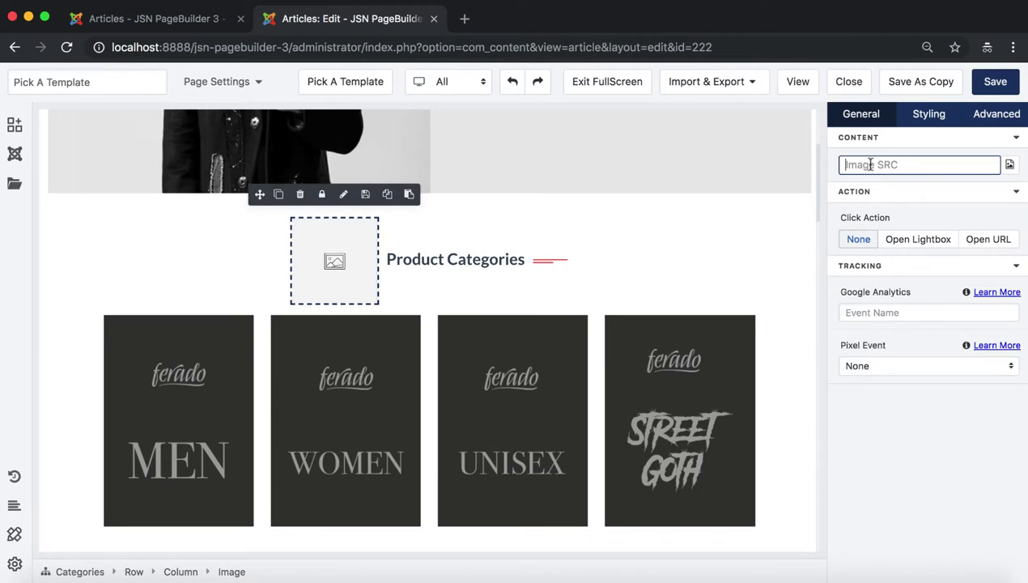
{"action": "left_click", "coordinate": [512, 81]}
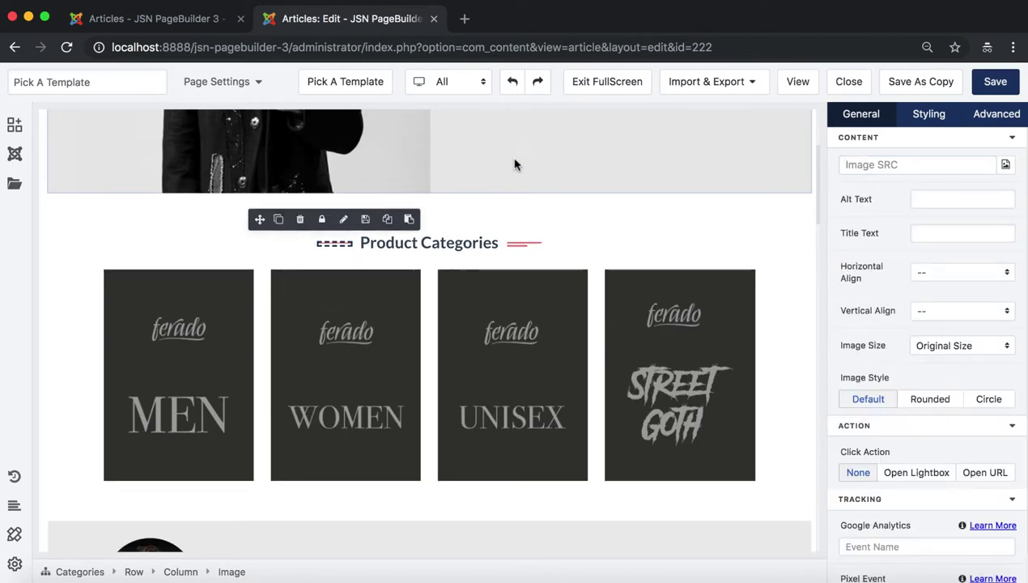
{"action": "left_click", "coordinate": [429, 243]}
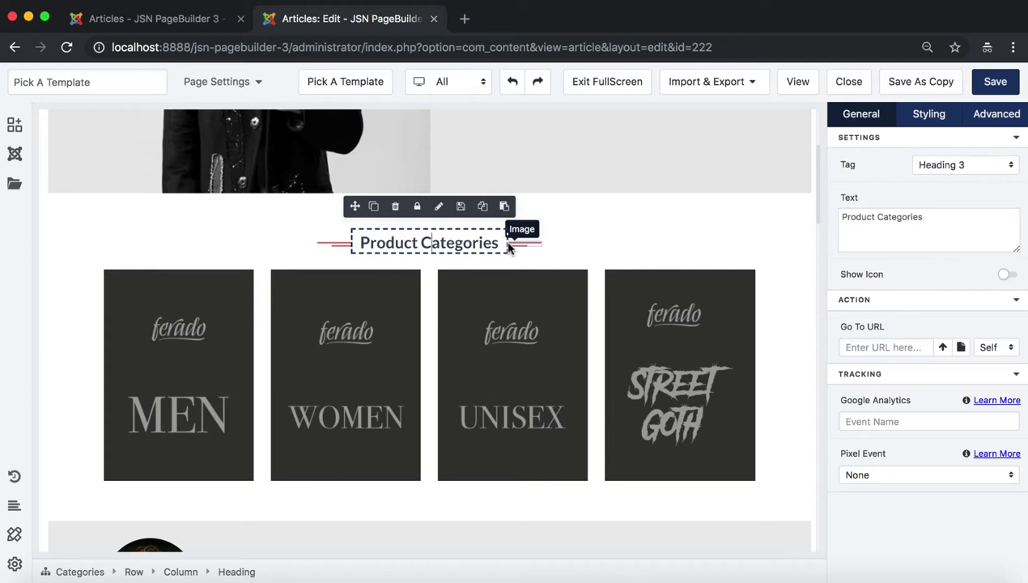
{"action": "left_click_drag", "start_coordinate": [927, 213], "coordinate": [829, 216]}
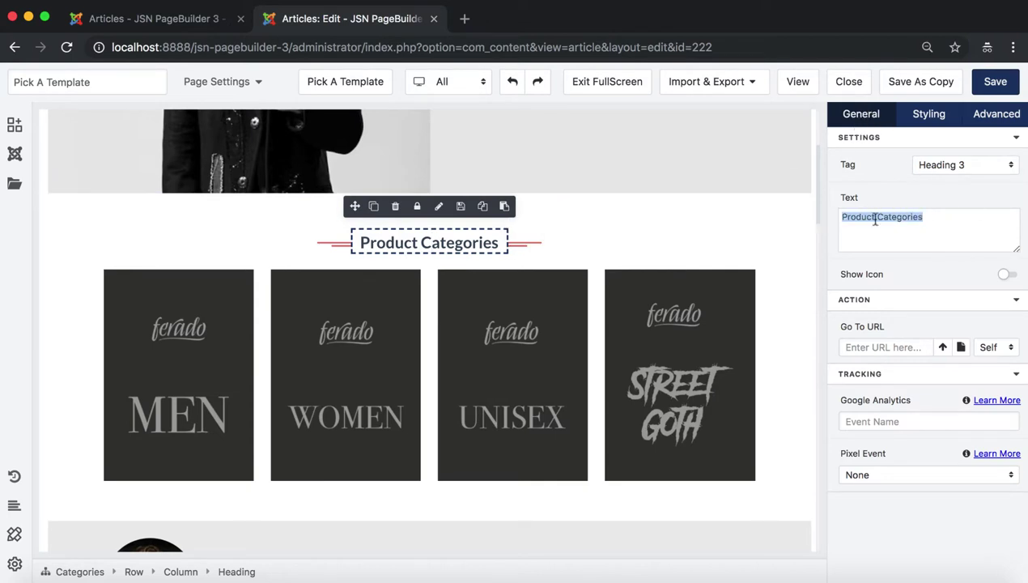
{"action": "left_click", "coordinate": [775, 246]}
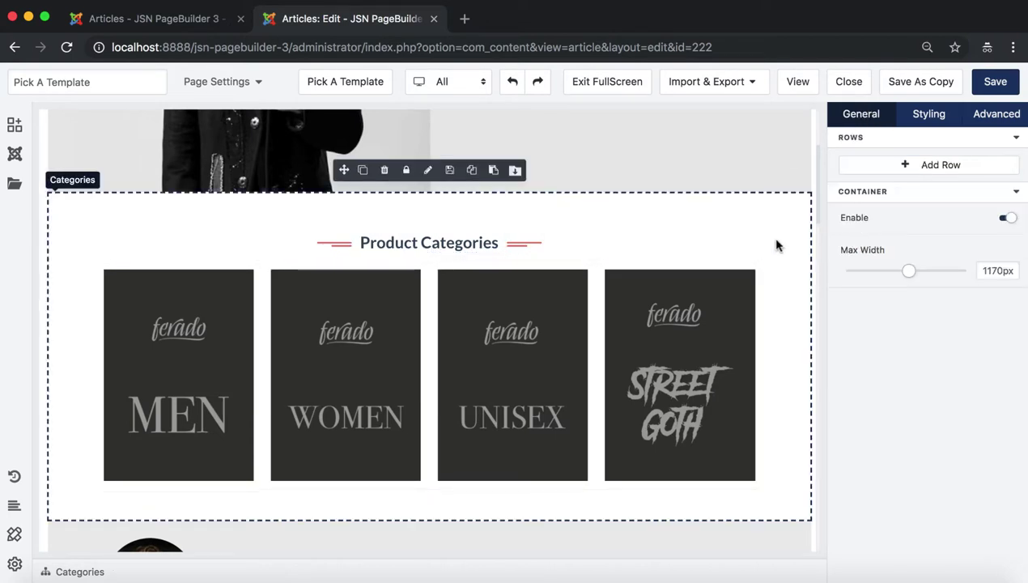
- Give the MEN column a pale olive background colour #CFCFA8
{"action": "left_click", "coordinate": [617, 489]}
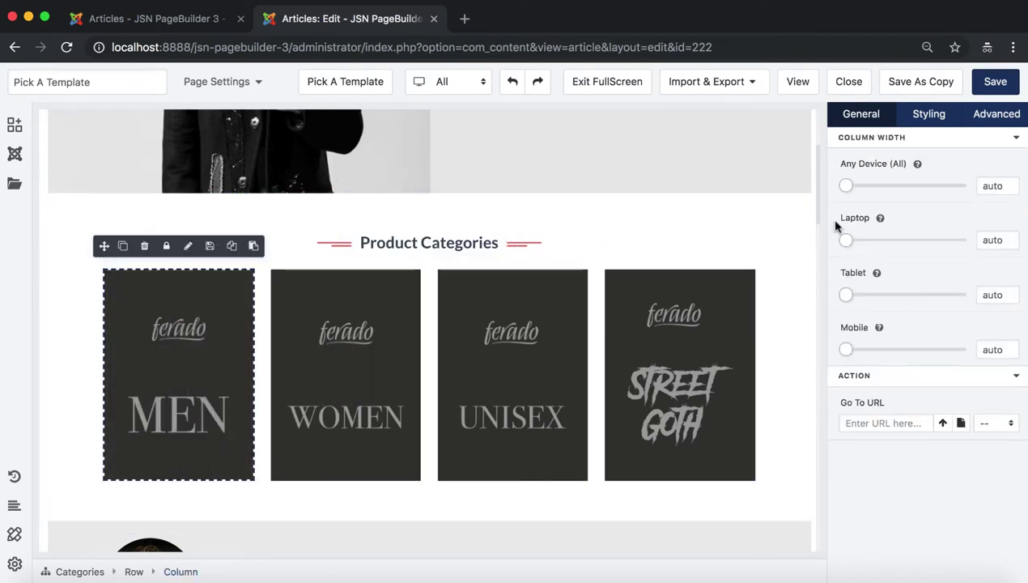
{"action": "left_click", "coordinate": [933, 118]}
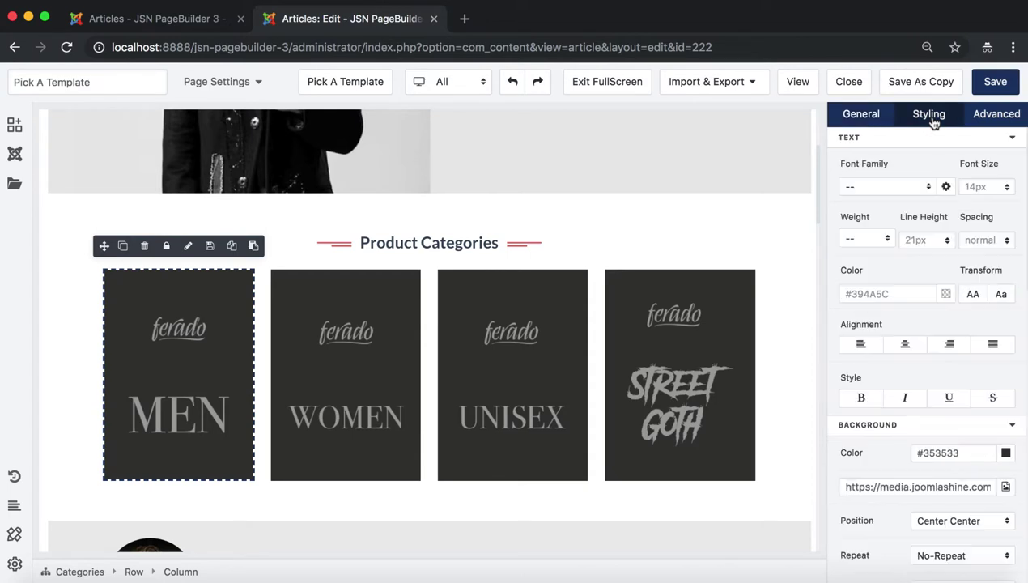
{"action": "double_click", "coordinate": [965, 453]}
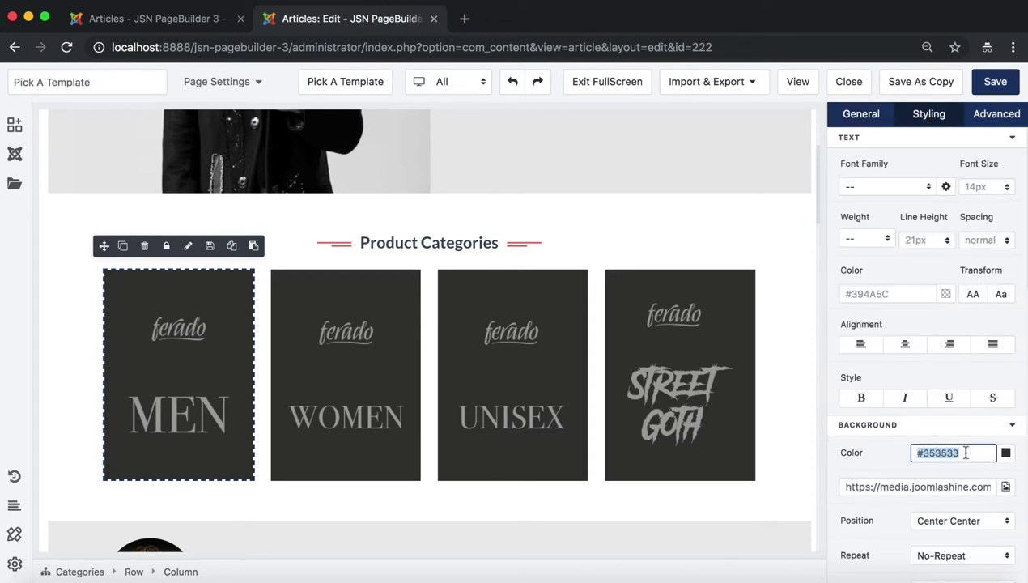
{"action": "left_click", "coordinate": [1006, 454]}
{"action": "left_click", "coordinate": [904, 244]}
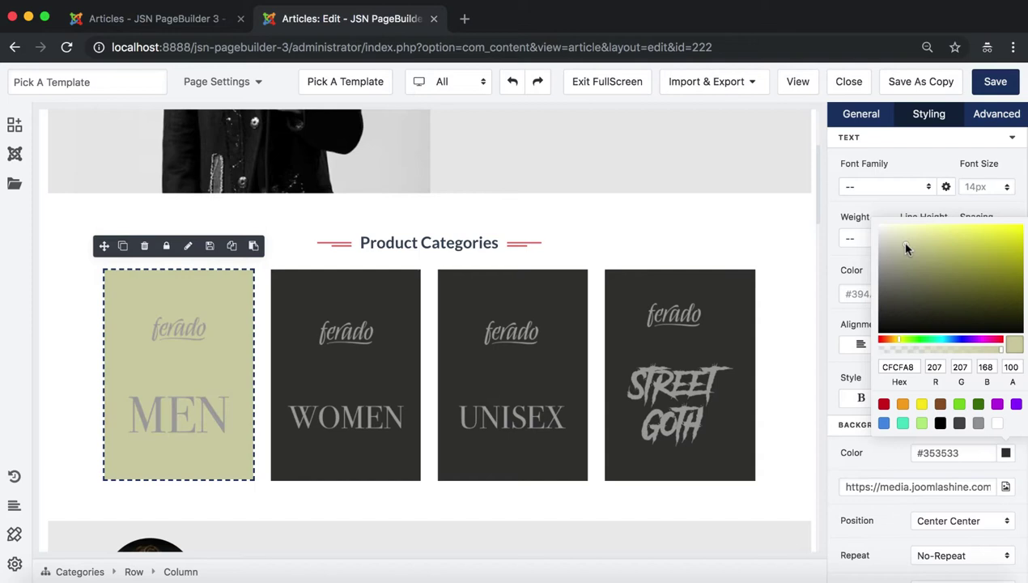
{"action": "left_click", "coordinate": [80, 363]}
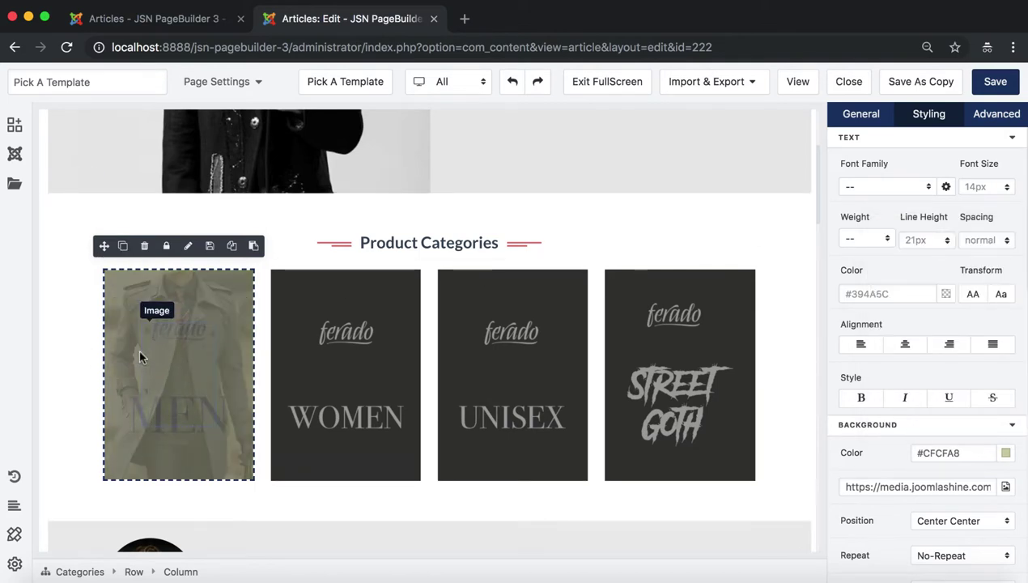
- Replace the MEN tile image's source URL with the pasted man-in-coat photo address
{"action": "left_click", "coordinate": [138, 349]}
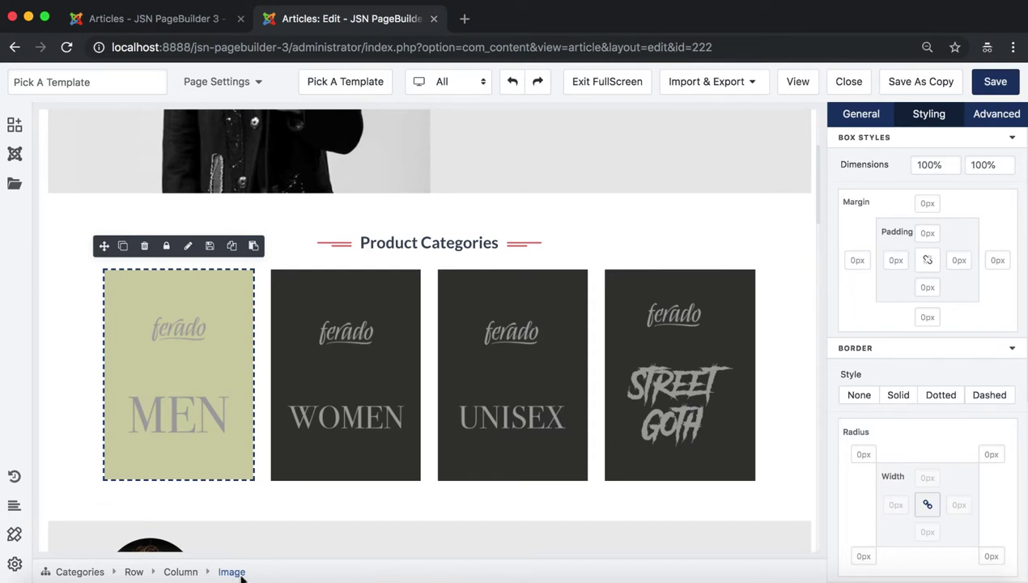
{"action": "left_click_drag", "start_coordinate": [247, 571], "coordinate": [219, 573]}
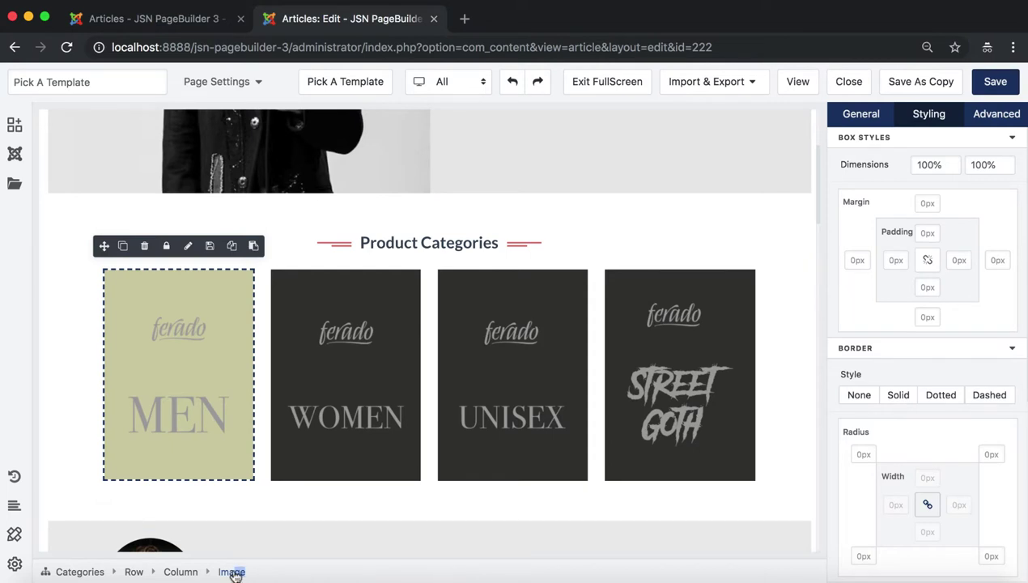
{"action": "left_click", "coordinate": [854, 118]}
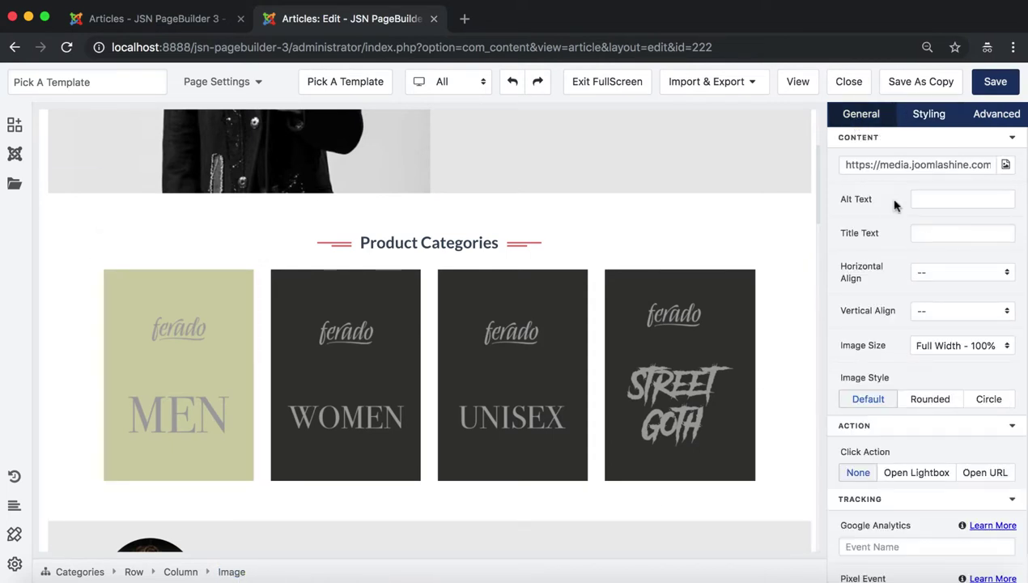
{"action": "left_click", "coordinate": [888, 165]}
{"action": "triple_click", "coordinate": [896, 165]}
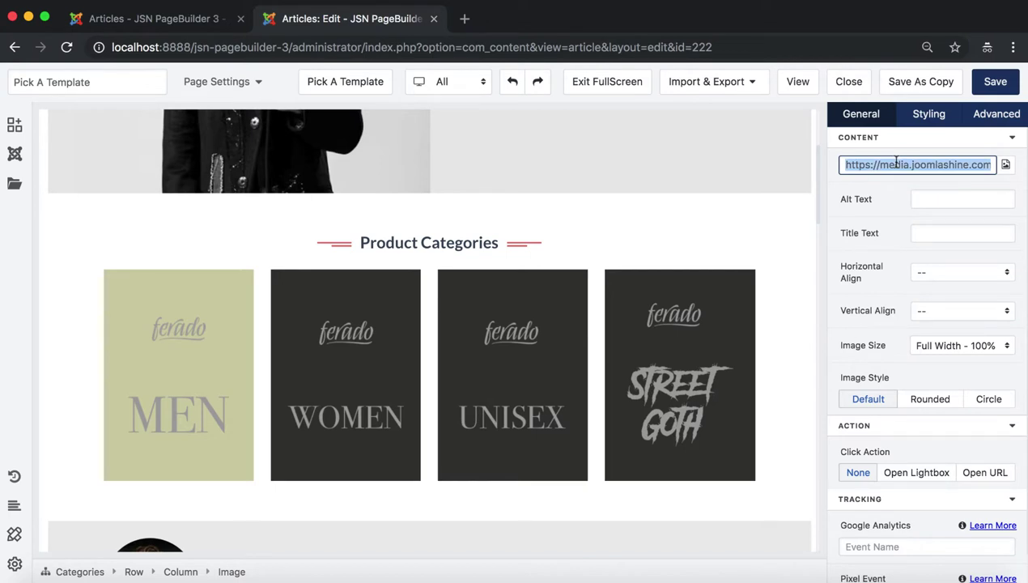
{"action": "key", "text": "BackSpace"}
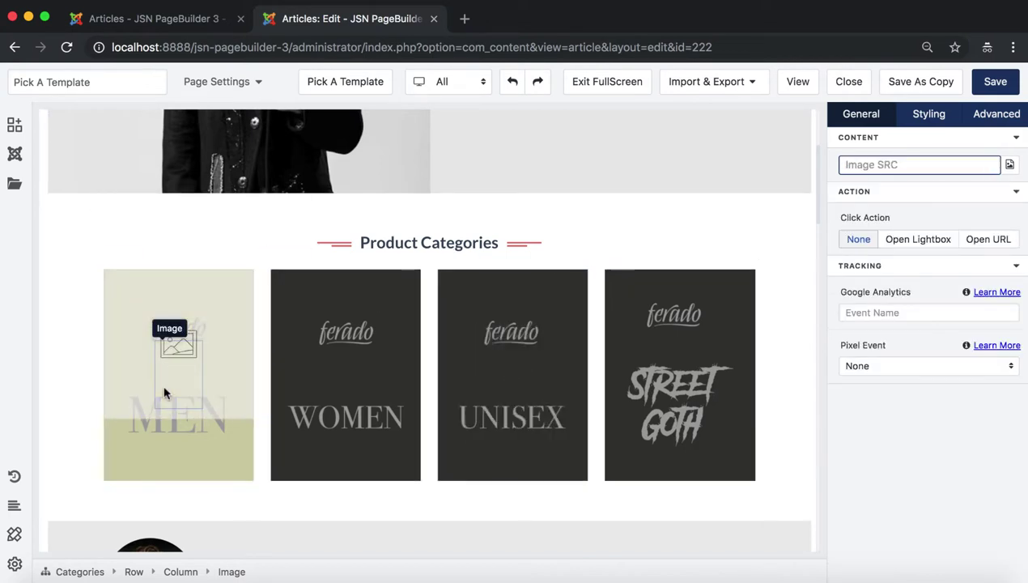
{"action": "left_click", "coordinate": [873, 166]}
{"action": "key", "text": "super+v"}
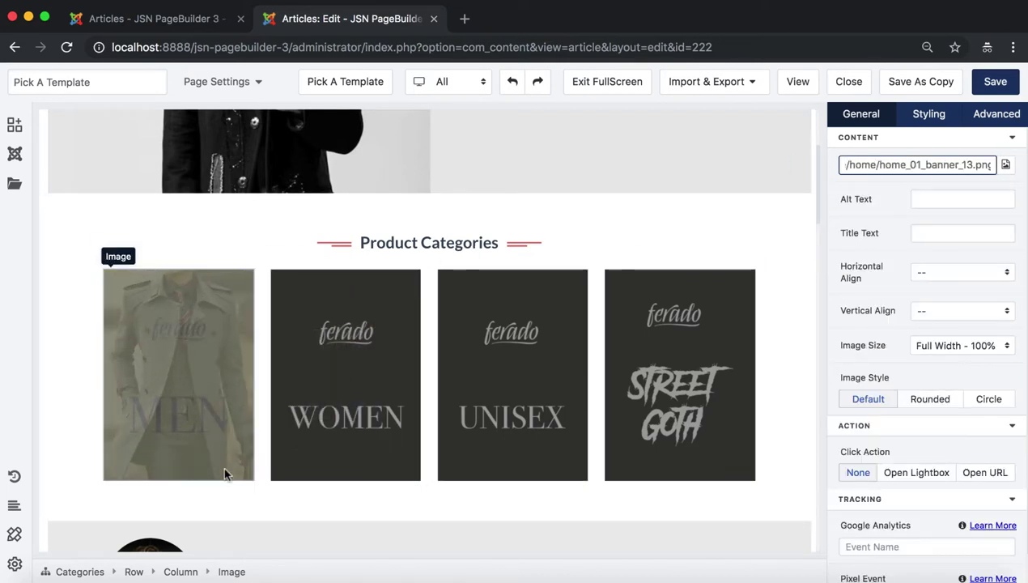
{"action": "left_click", "coordinate": [203, 415]}
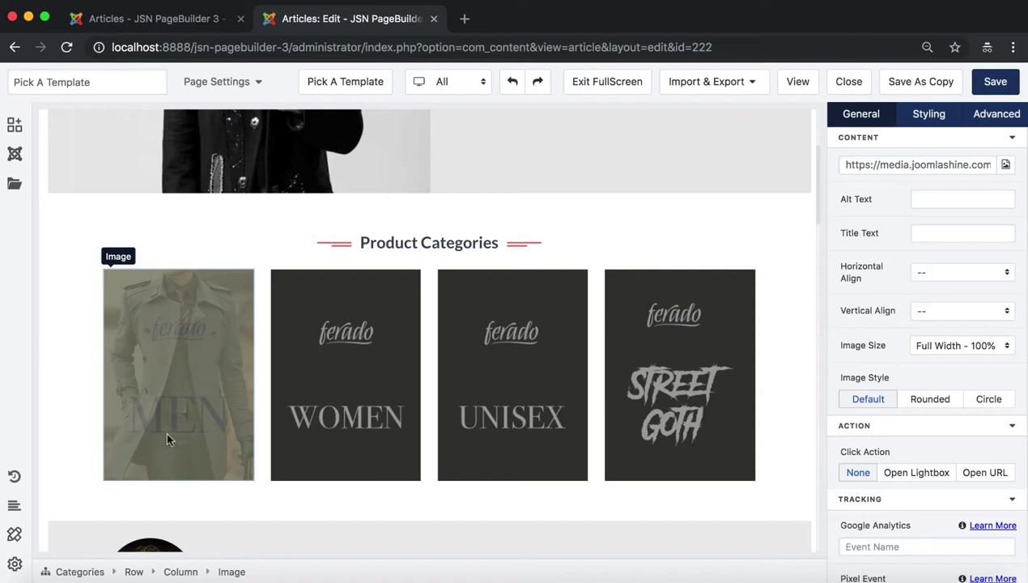
- Inspect the WOMEN category image's Advanced attributes, highlighting its class 'front'
{"action": "left_click", "coordinate": [911, 118]}
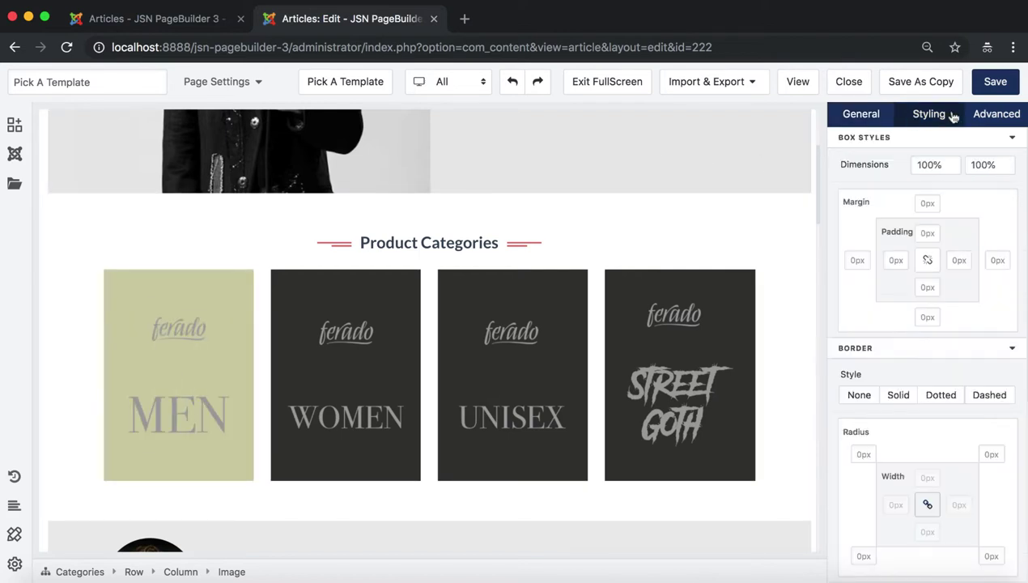
{"action": "scroll", "coordinate": [986, 248], "scroll_direction": "down", "scroll_amount": 5}
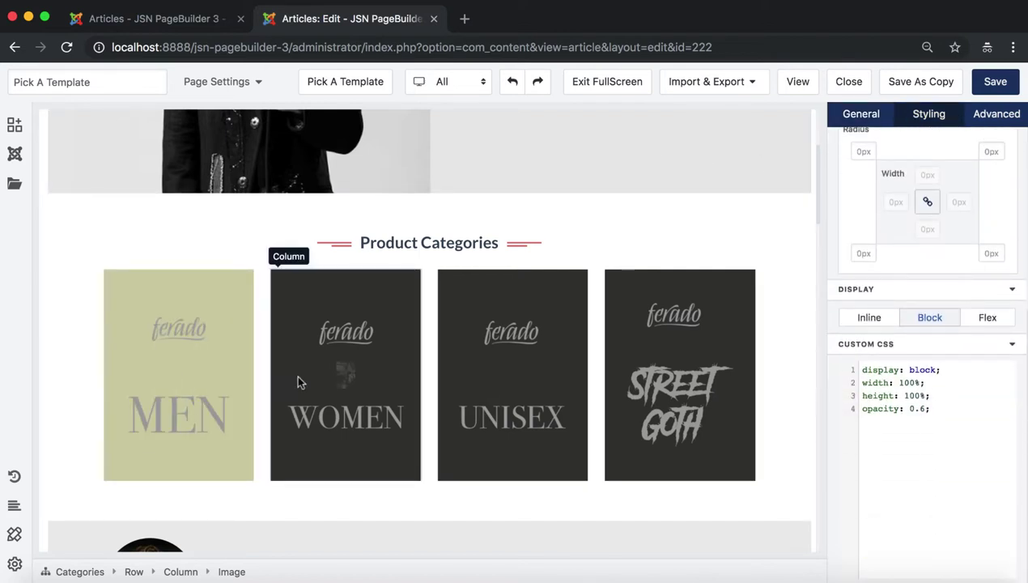
{"action": "left_click", "coordinate": [328, 351]}
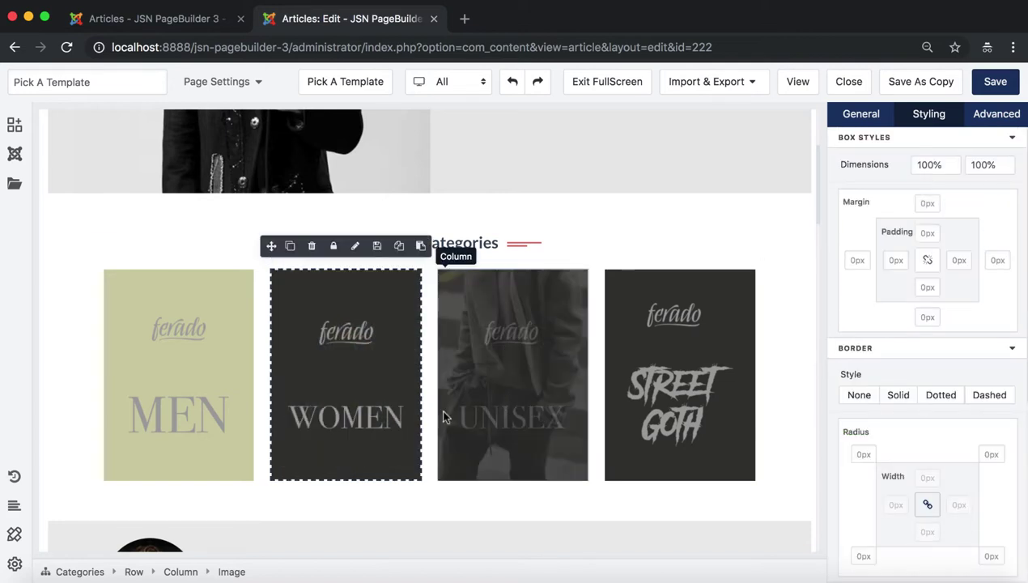
{"action": "left_click", "coordinate": [993, 116]}
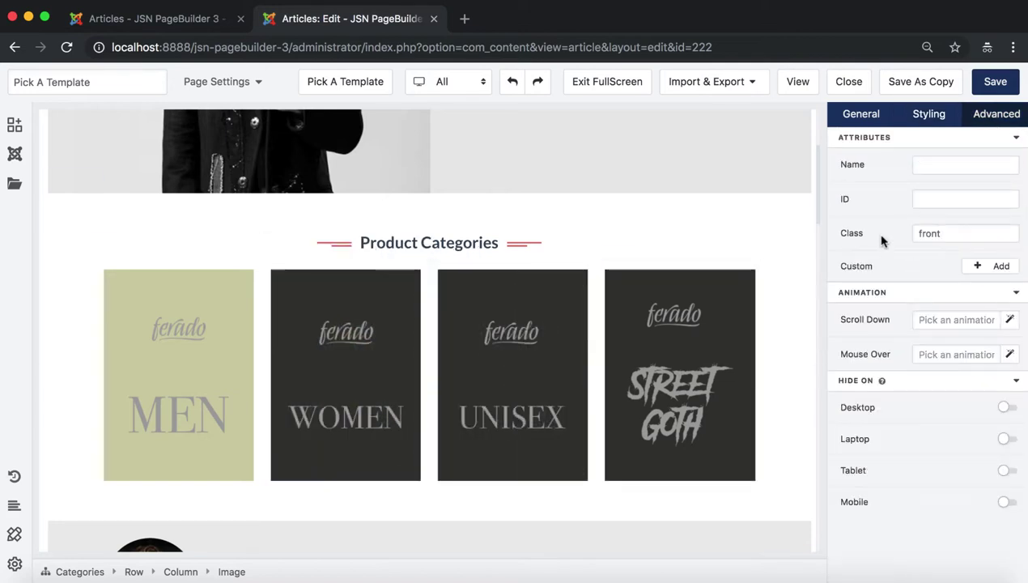
{"action": "left_click_drag", "start_coordinate": [943, 235], "coordinate": [910, 235]}
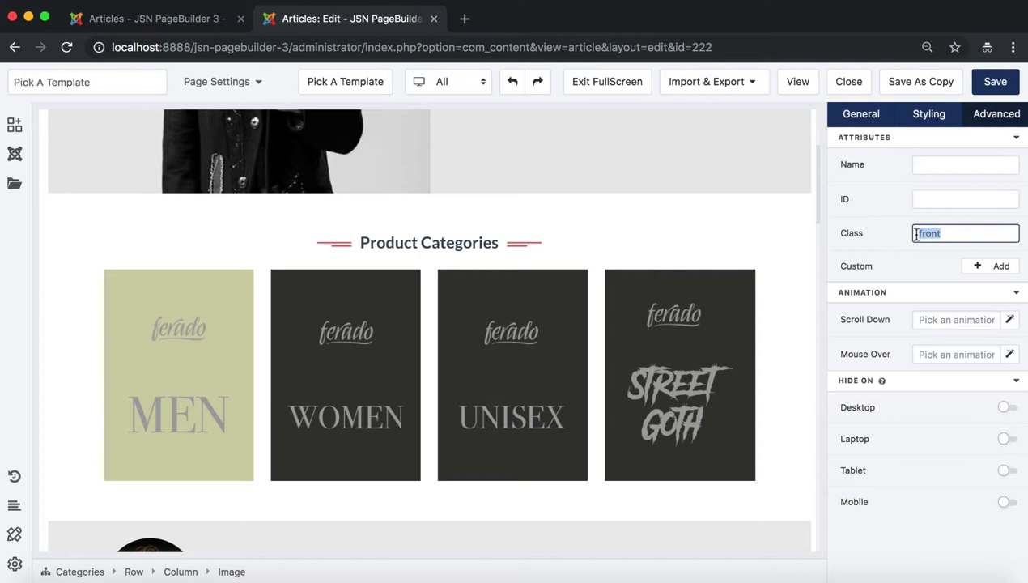
- Check the WOMEN column's class 'image-banner', then select the Categories section and Image with text row
{"action": "left_click", "coordinate": [182, 572]}
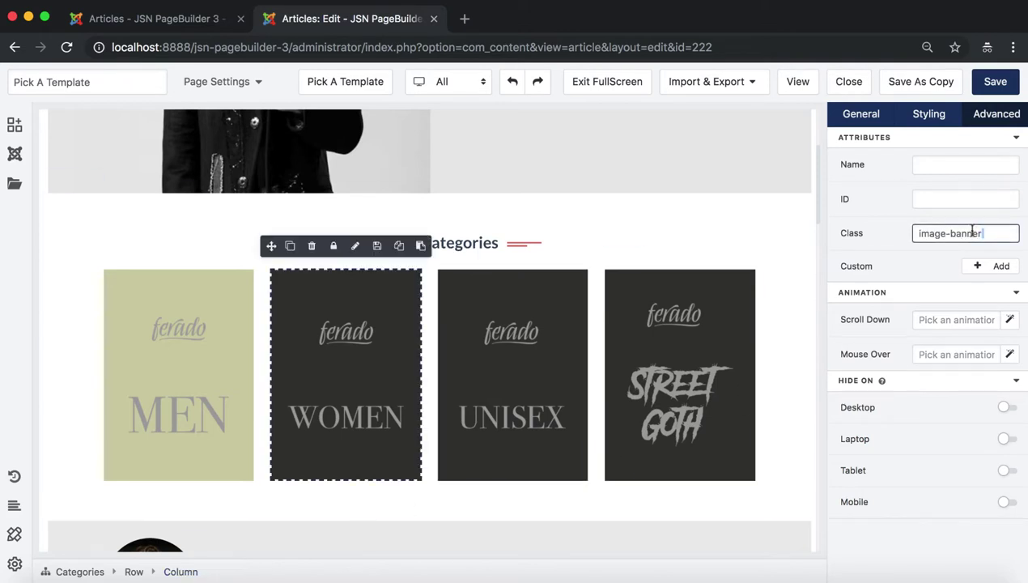
{"action": "left_click_drag", "start_coordinate": [980, 233], "coordinate": [909, 235]}
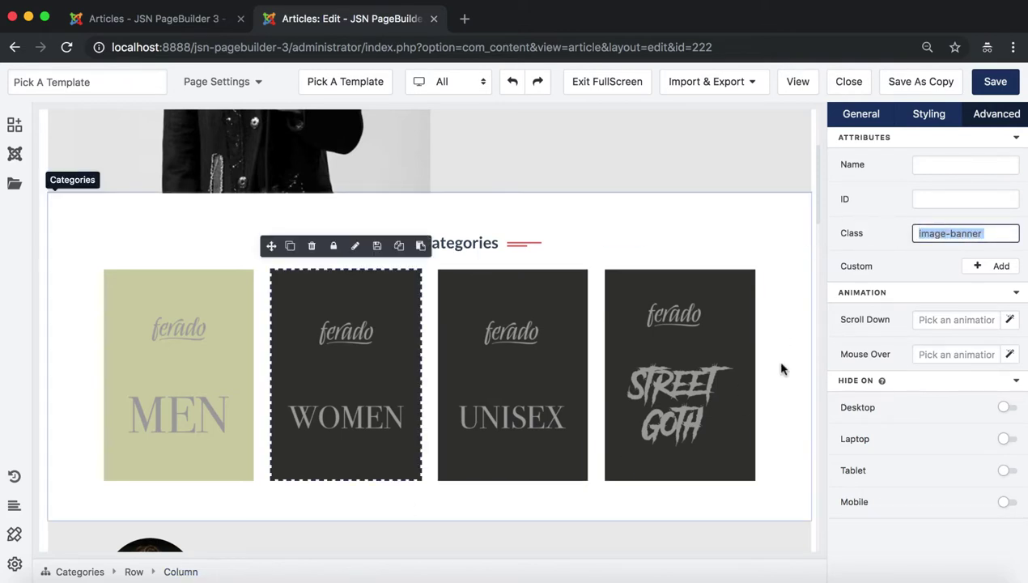
{"action": "left_click", "coordinate": [779, 399]}
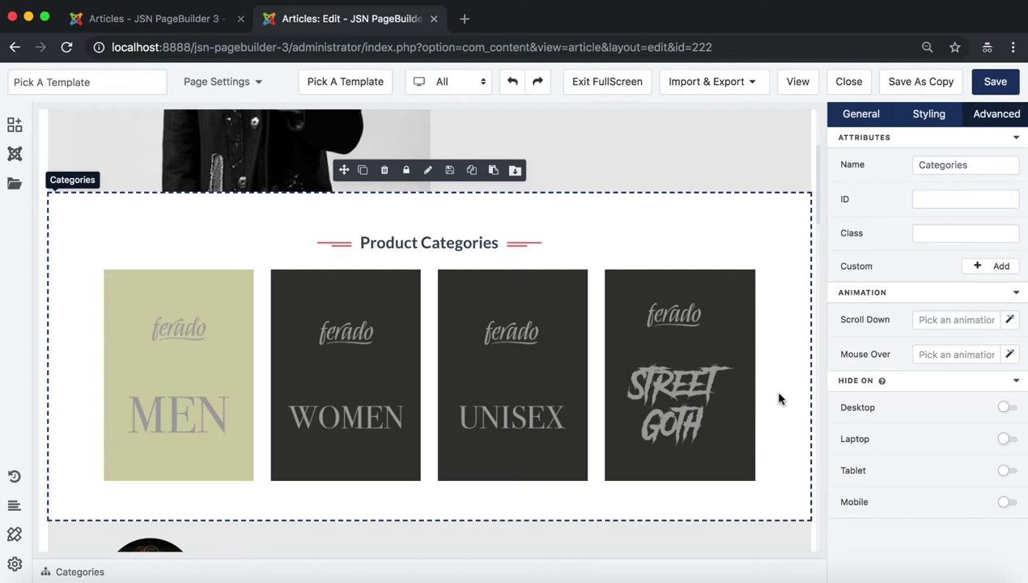
{"action": "scroll", "coordinate": [775, 395], "scroll_direction": "down", "scroll_amount": 5}
{"action": "left_click", "coordinate": [763, 402]}
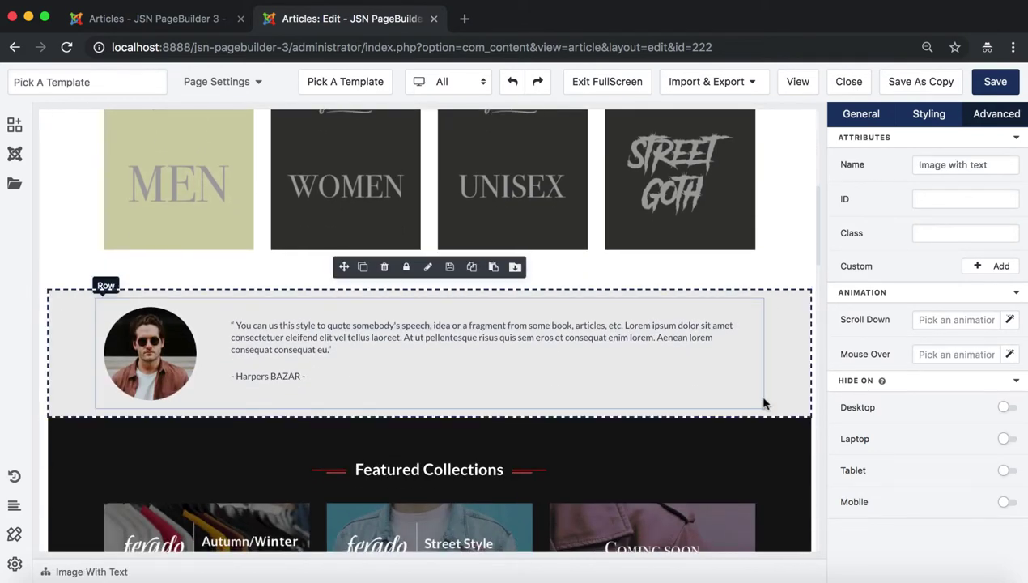
- Browse the Image with text section layouts in the element library, then close it
{"action": "left_click_drag", "start_coordinate": [134, 571], "coordinate": [49, 572]}
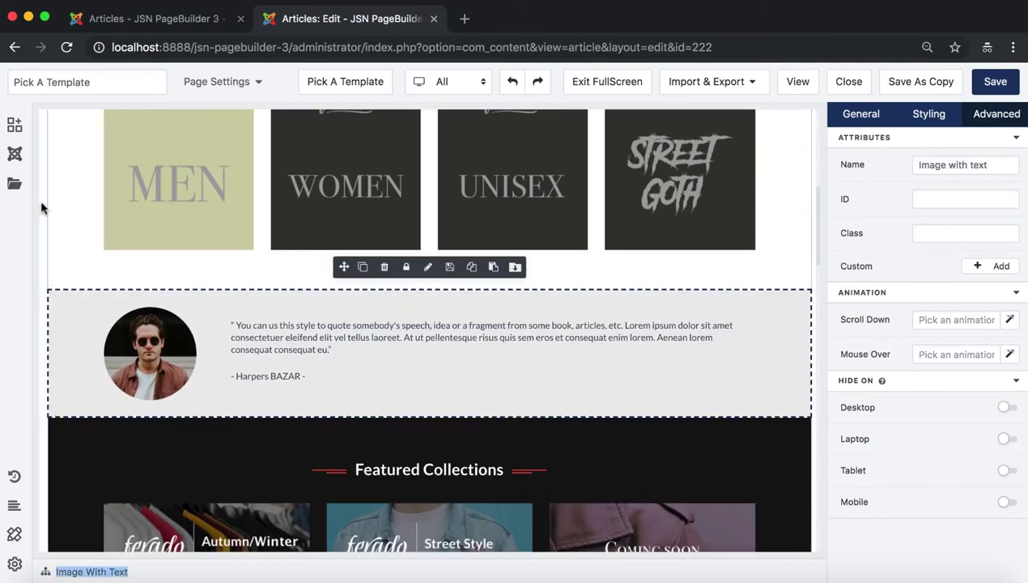
{"action": "left_click", "coordinate": [14, 125]}
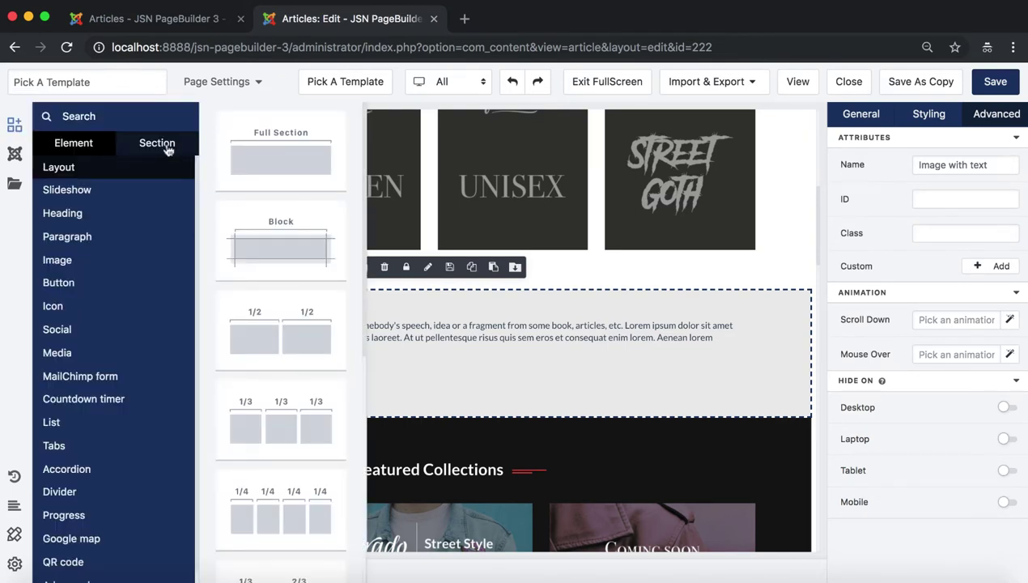
{"action": "left_click", "coordinate": [166, 147]}
{"action": "left_click", "coordinate": [94, 217]}
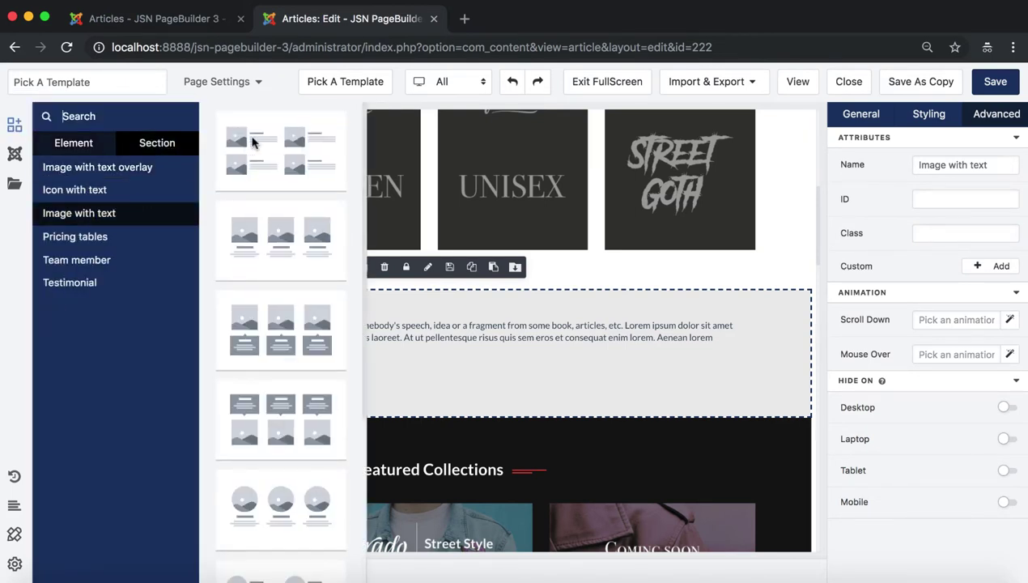
{"action": "left_click", "coordinate": [503, 407]}
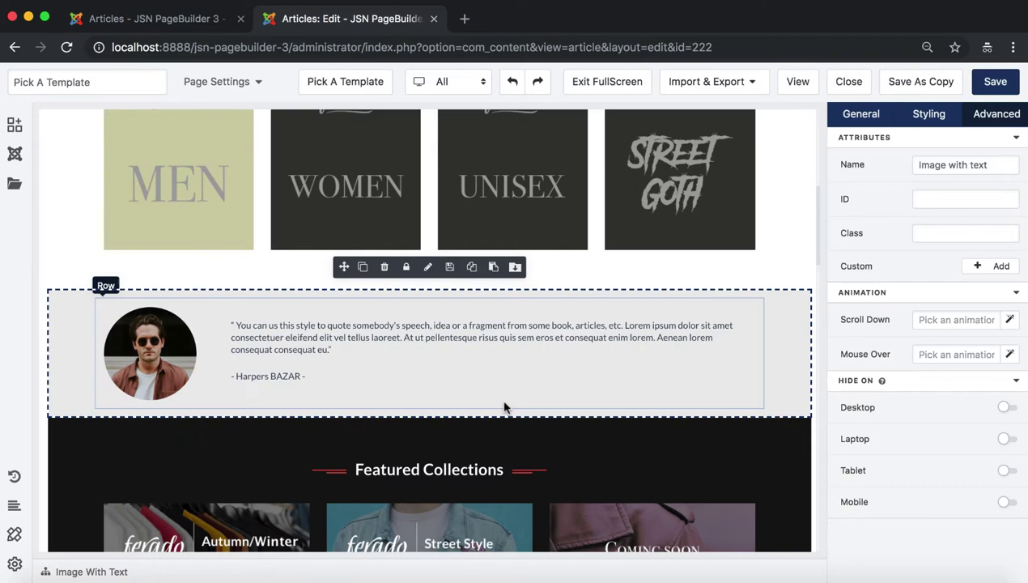
- Compare background colours: testimonial row #ECECEC, Featured Collections and Product Categories sections
{"action": "left_click", "coordinate": [928, 121]}
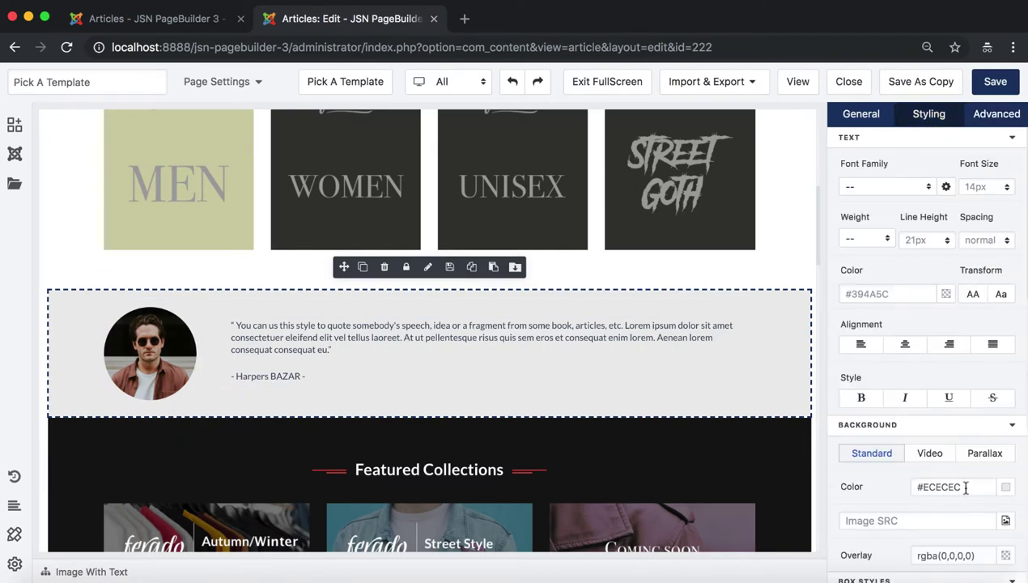
{"action": "left_click_drag", "start_coordinate": [965, 488], "coordinate": [898, 489]}
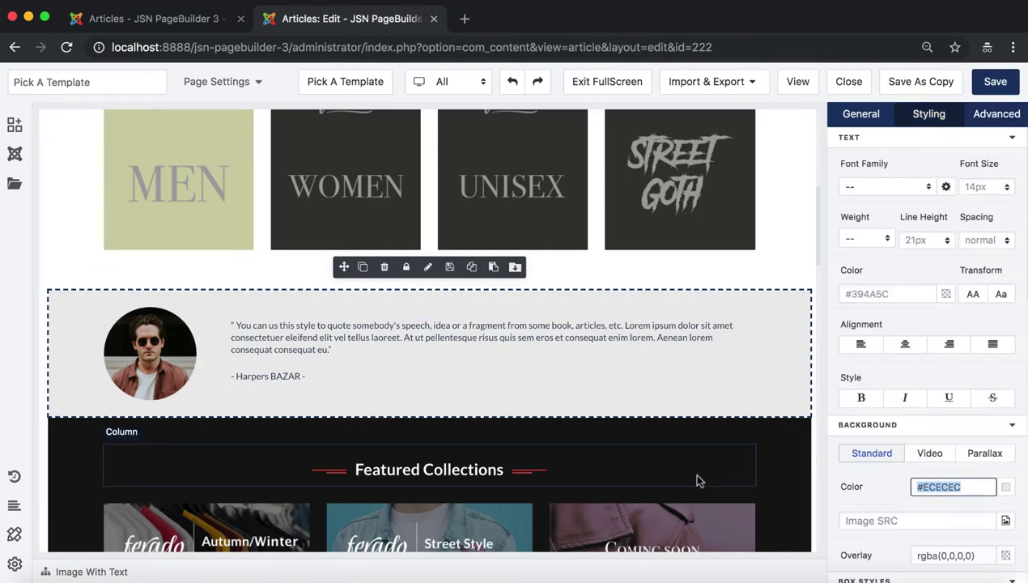
{"action": "scroll", "coordinate": [699, 479], "scroll_direction": "down", "scroll_amount": 2}
{"action": "scroll", "coordinate": [736, 472], "scroll_direction": "down", "scroll_amount": 1}
{"action": "left_click", "coordinate": [792, 386]}
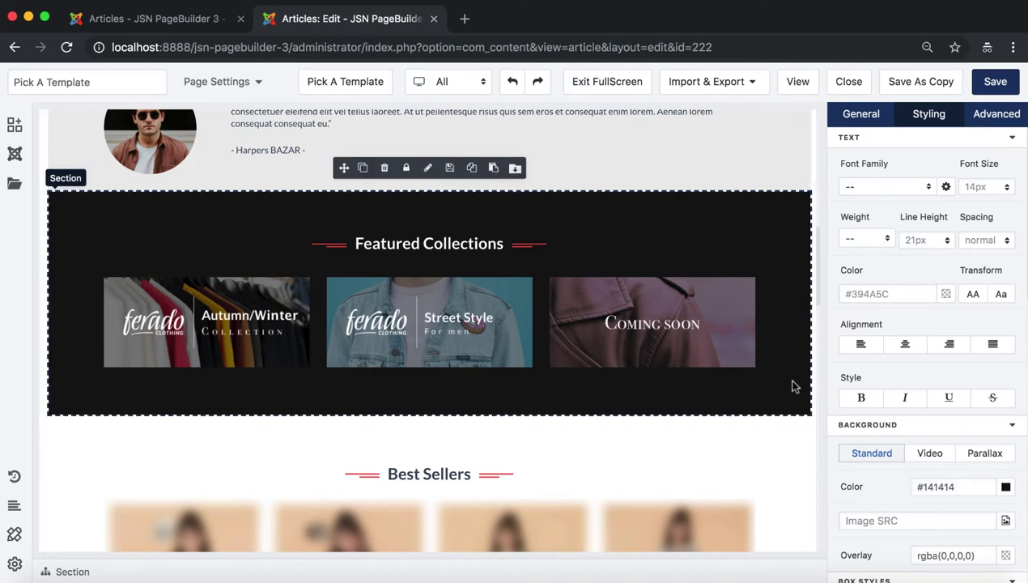
{"action": "scroll", "coordinate": [760, 332], "scroll_direction": "up", "scroll_amount": 4}
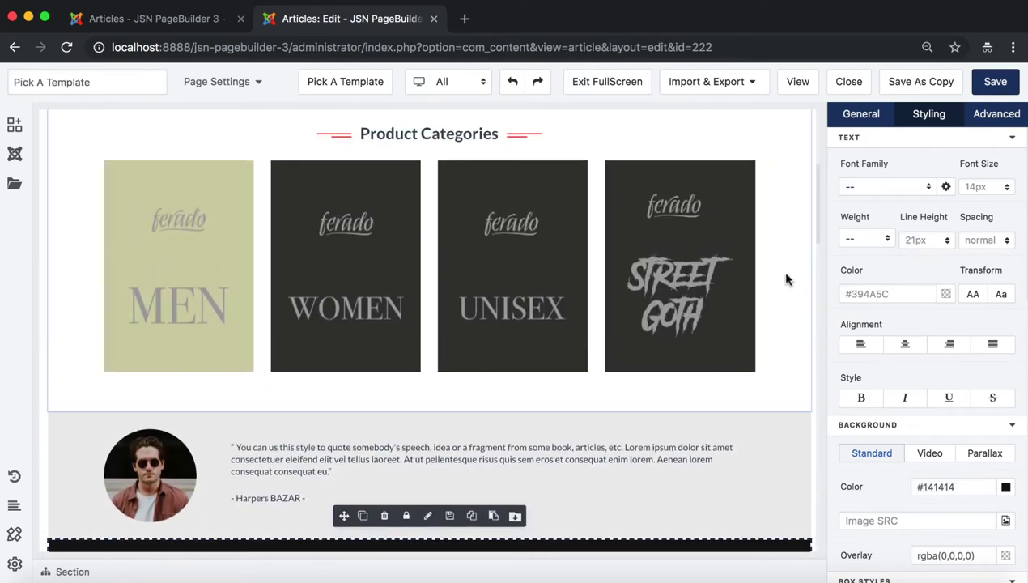
{"action": "left_click", "coordinate": [779, 282]}
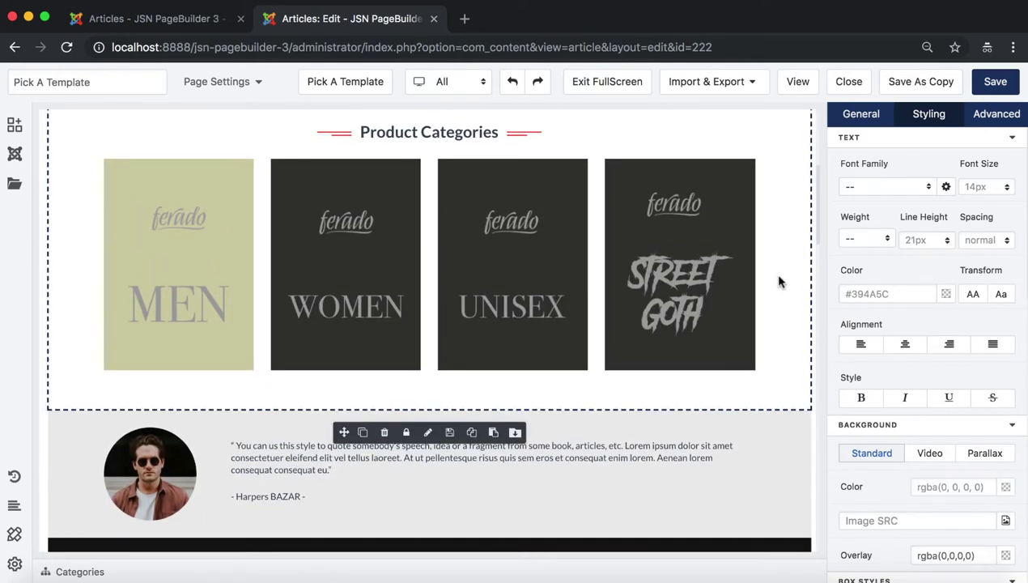
{"action": "scroll", "coordinate": [779, 282], "scroll_direction": "down", "scroll_amount": 5}
{"action": "scroll", "coordinate": [779, 282], "scroll_direction": "down", "scroll_amount": 3}
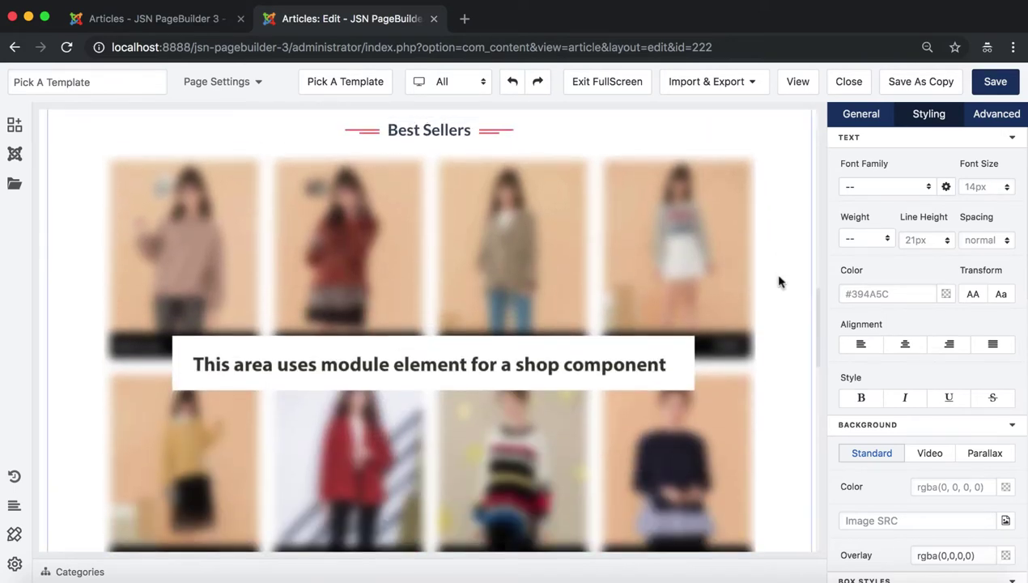
- Place a Joomla Module element above the Best Sellers product images
{"action": "scroll", "coordinate": [780, 281], "scroll_direction": "up", "scroll_amount": 1}
{"action": "left_click", "coordinate": [571, 144]}
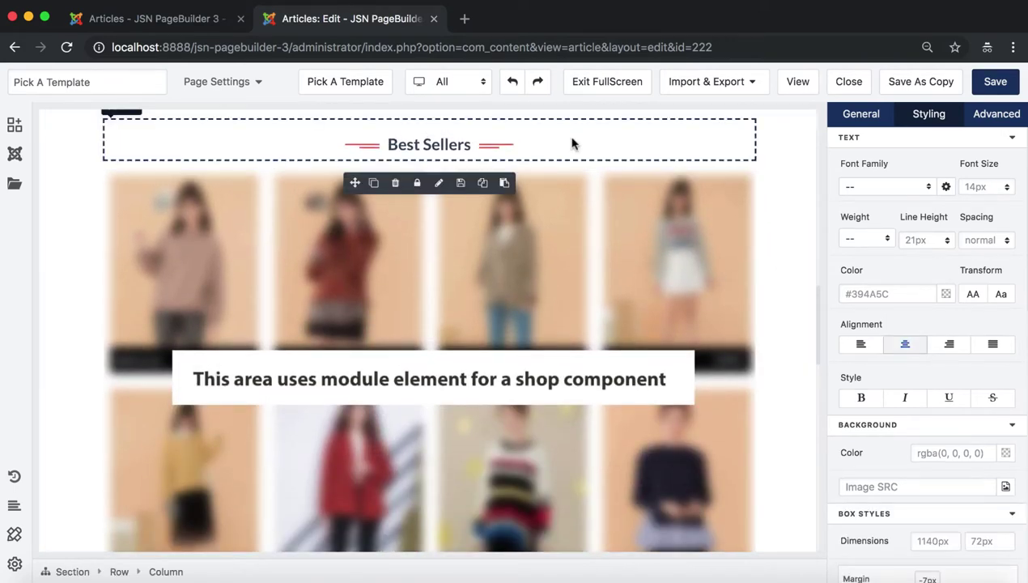
{"action": "left_click", "coordinate": [657, 235]}
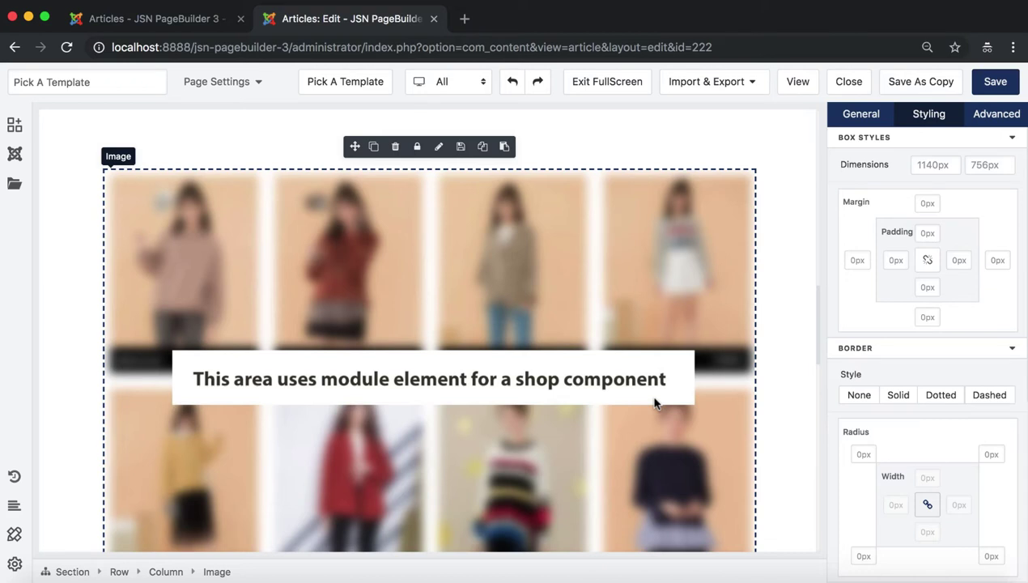
{"action": "left_click", "coordinate": [15, 153]}
{"action": "left_click", "coordinate": [78, 153]}
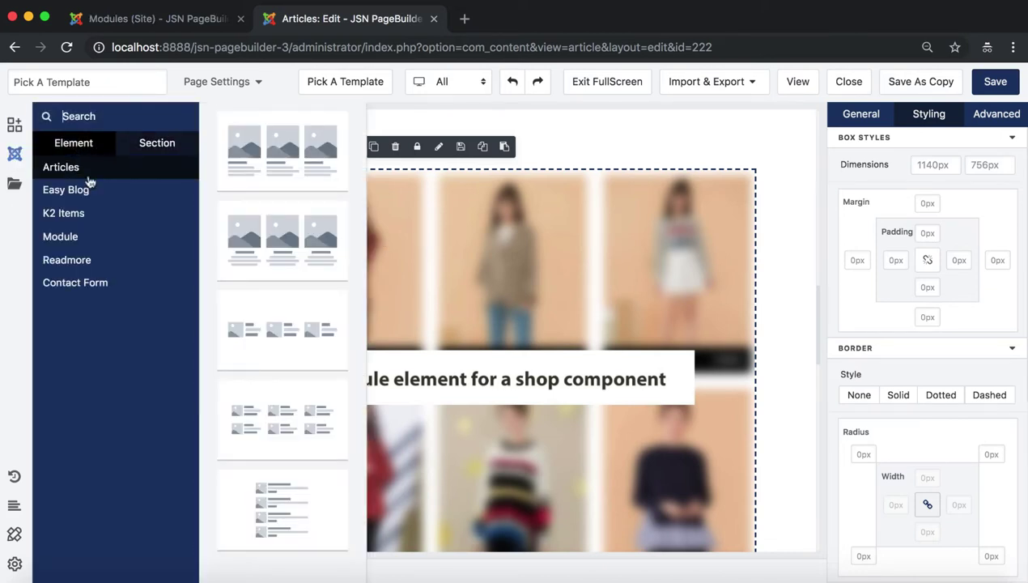
{"action": "left_click", "coordinate": [88, 239]}
{"action": "left_click_drag", "start_coordinate": [278, 166], "coordinate": [323, 165]}
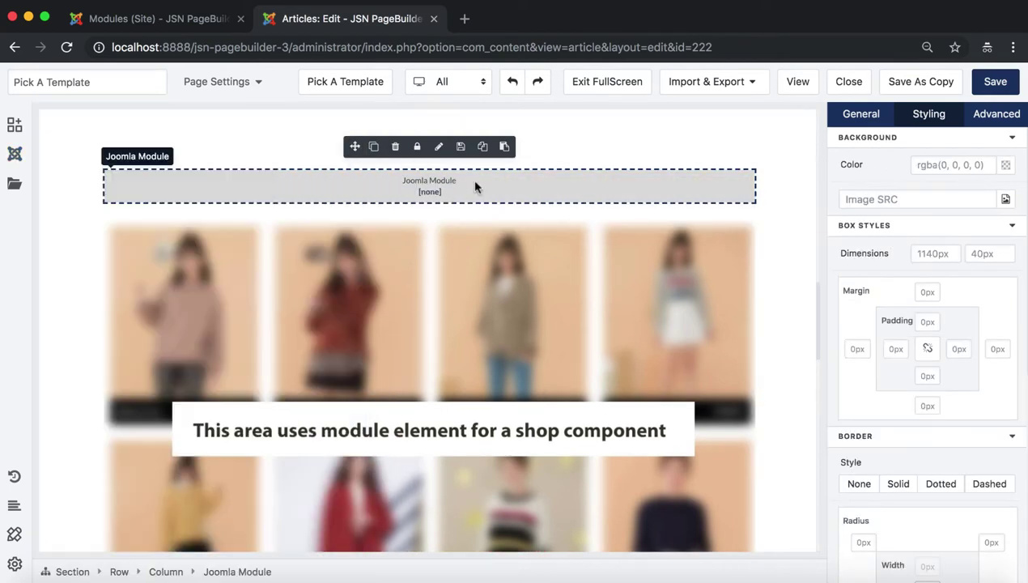
- Browse the site module list for the new module, closing it without choosing one
{"action": "left_click", "coordinate": [856, 118]}
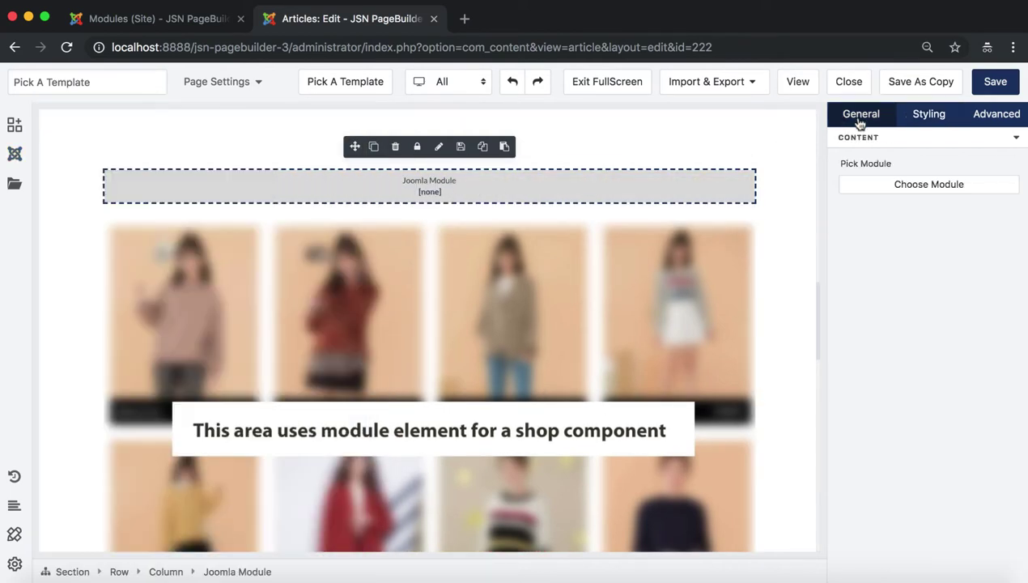
{"action": "left_click", "coordinate": [963, 189]}
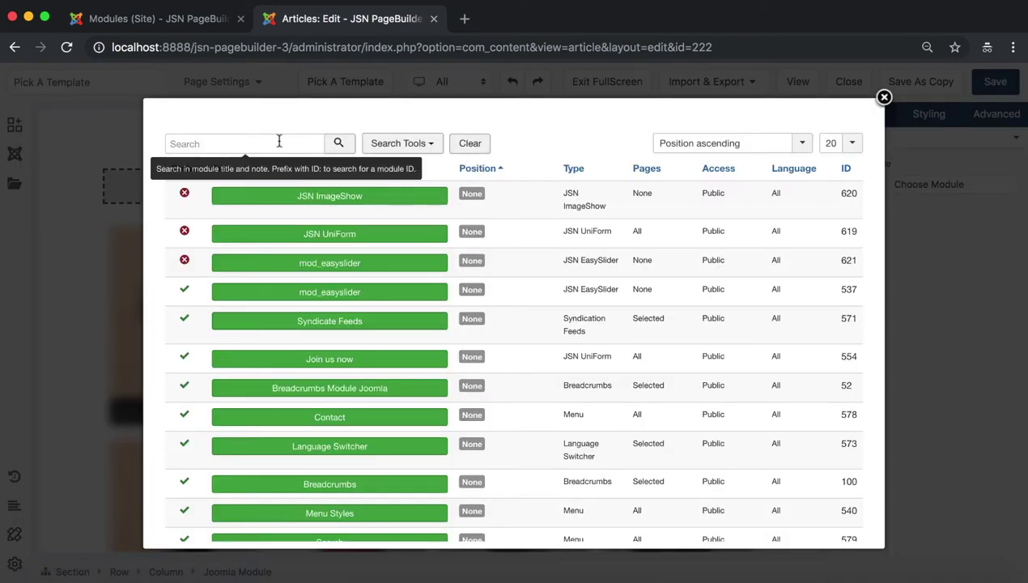
{"action": "left_click", "coordinate": [278, 143]}
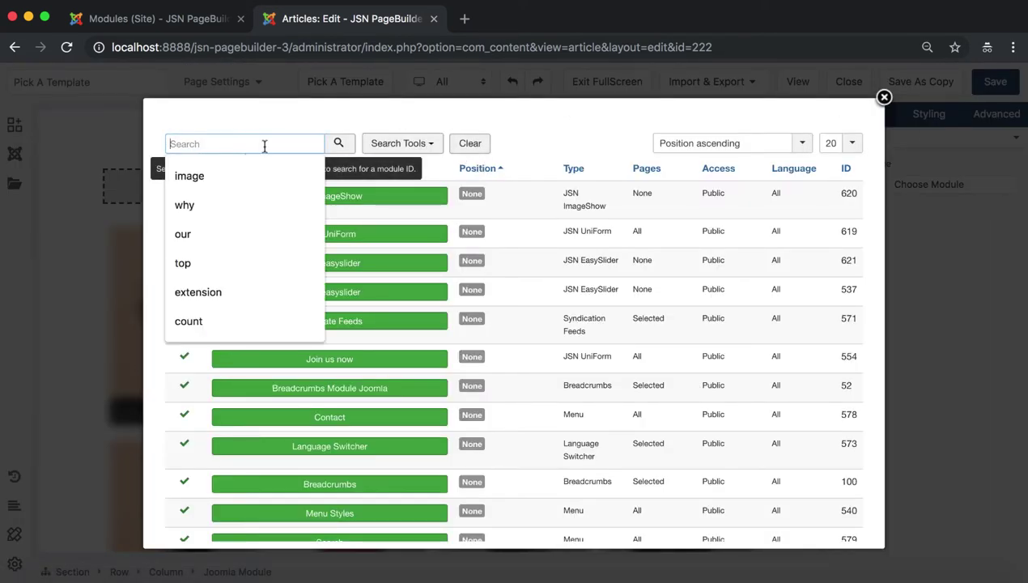
{"action": "left_click", "coordinate": [884, 97]}
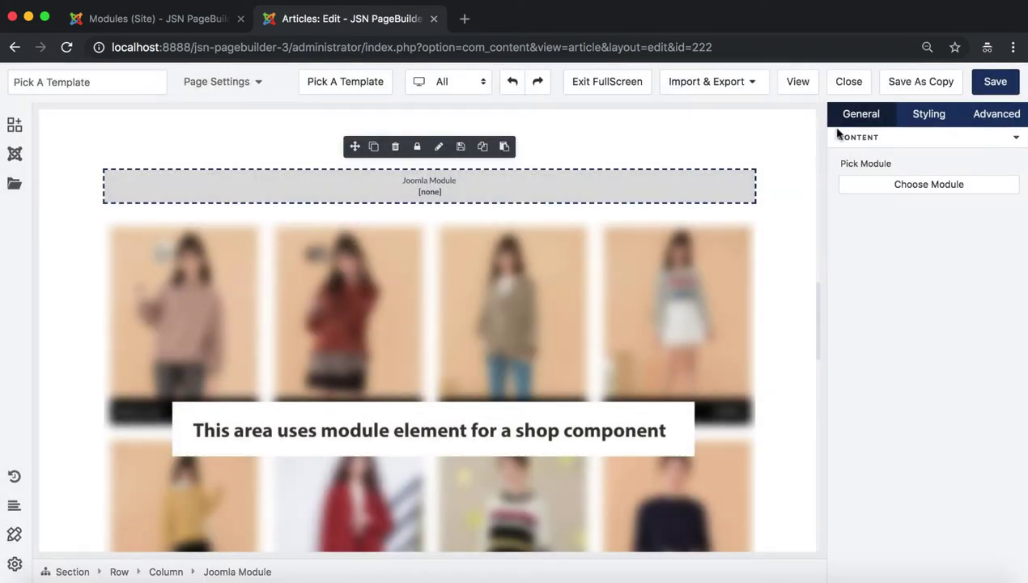
- Delete the empty Joomla Module and the empty row under Best Sellers
{"action": "left_click", "coordinate": [72, 572]}
{"action": "left_click", "coordinate": [328, 197]}
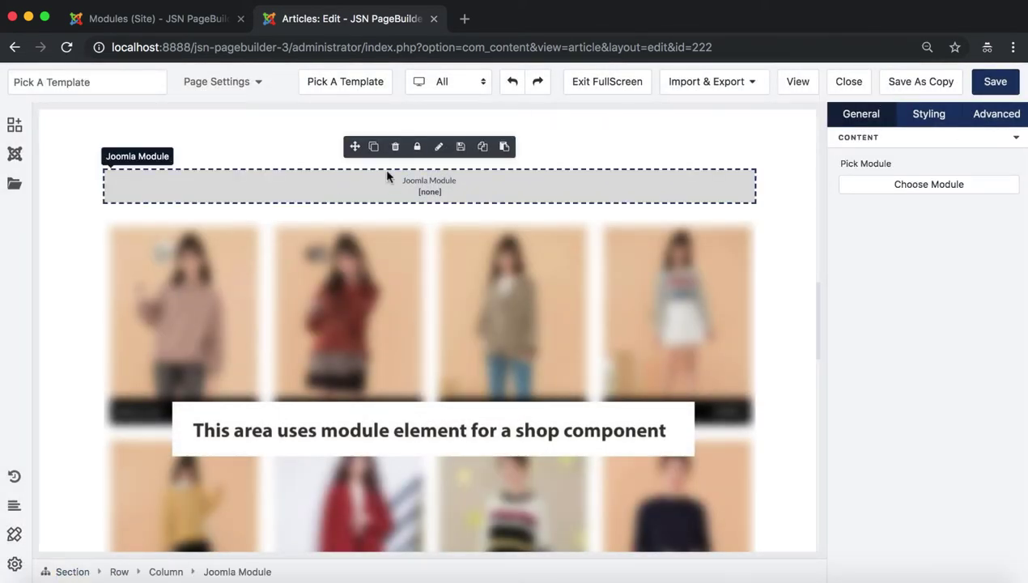
{"action": "left_click", "coordinate": [395, 146]}
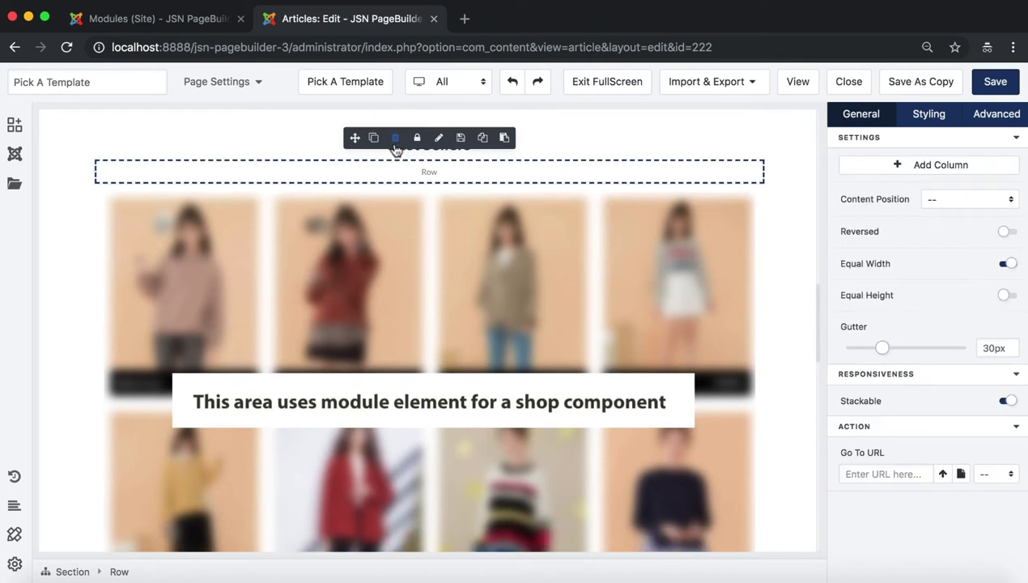
{"action": "left_click", "coordinate": [395, 145]}
{"action": "left_click", "coordinate": [484, 257]}
{"action": "left_click", "coordinate": [768, 276]}
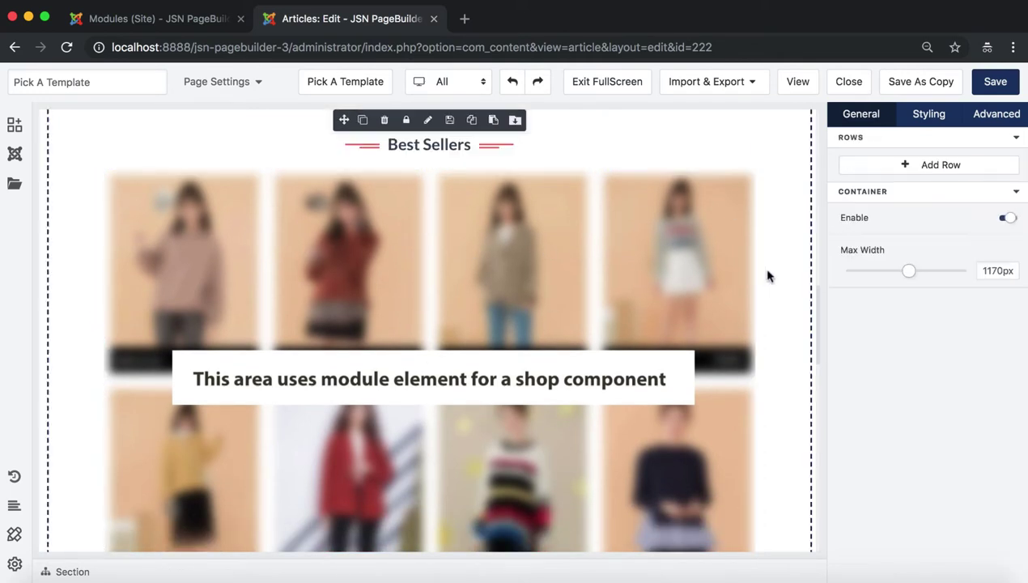
- Set the Latest Blog Posts article list's category to Ferado Blog
{"action": "scroll", "coordinate": [767, 275], "scroll_direction": "down", "scroll_amount": 5}
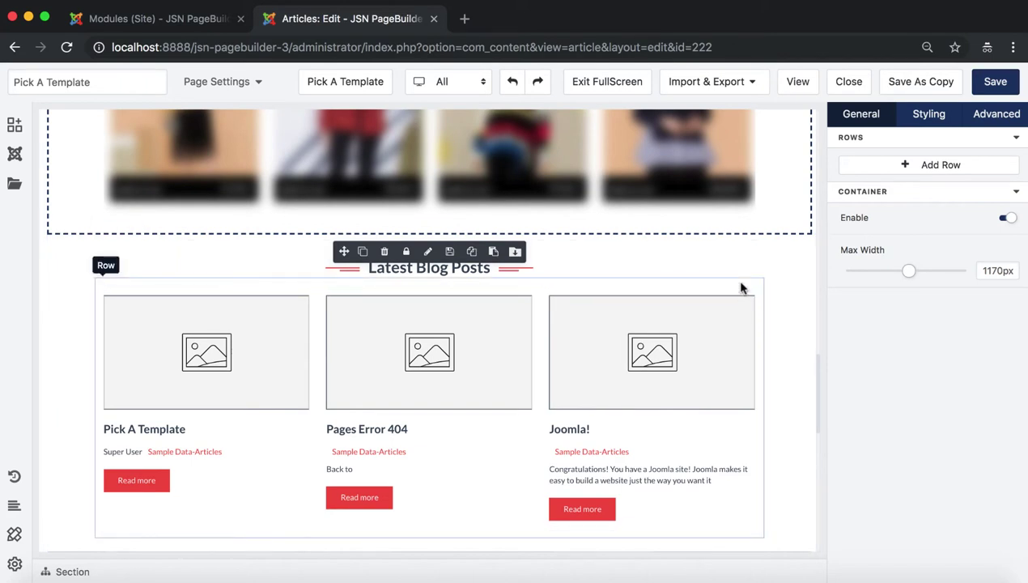
{"action": "left_click", "coordinate": [741, 287]}
{"action": "left_click", "coordinate": [71, 571]}
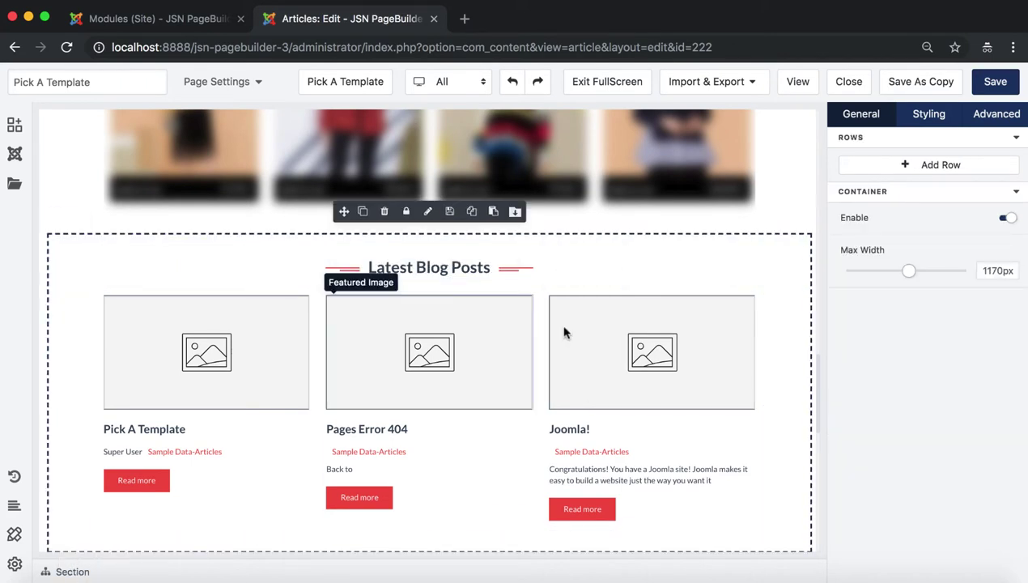
{"action": "left_click", "coordinate": [291, 510]}
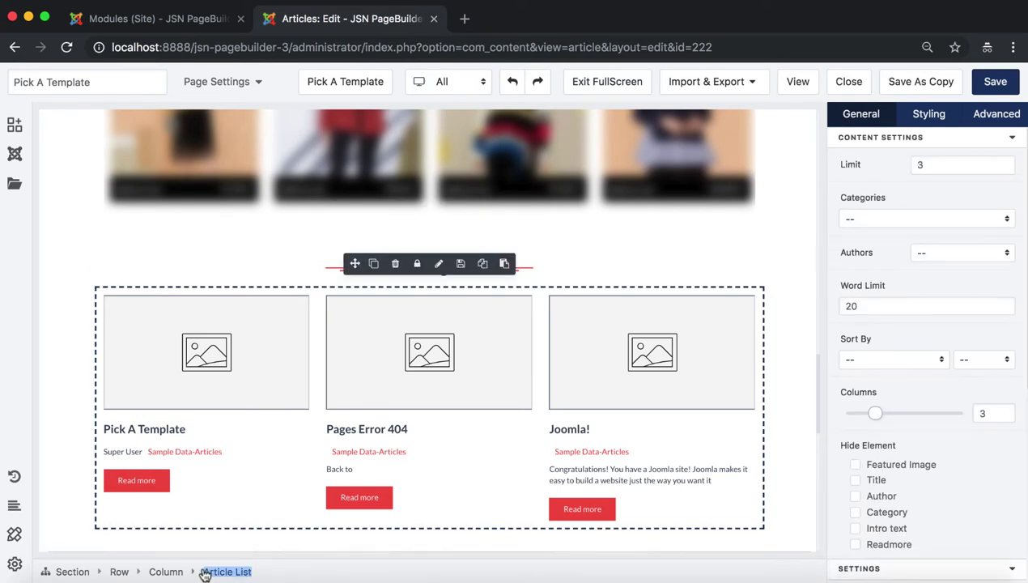
{"action": "left_click", "coordinate": [14, 156]}
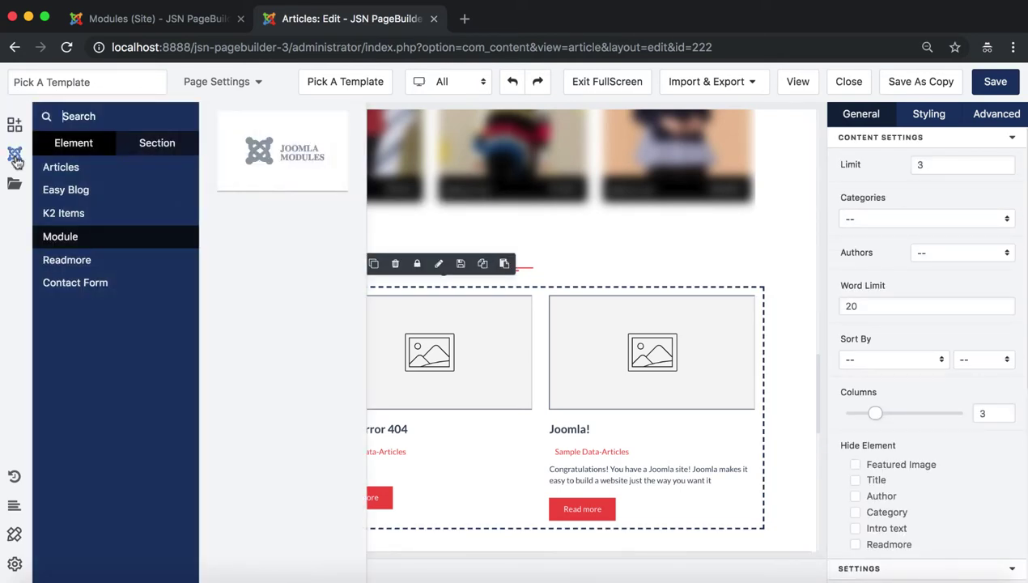
{"action": "left_click", "coordinate": [73, 168]}
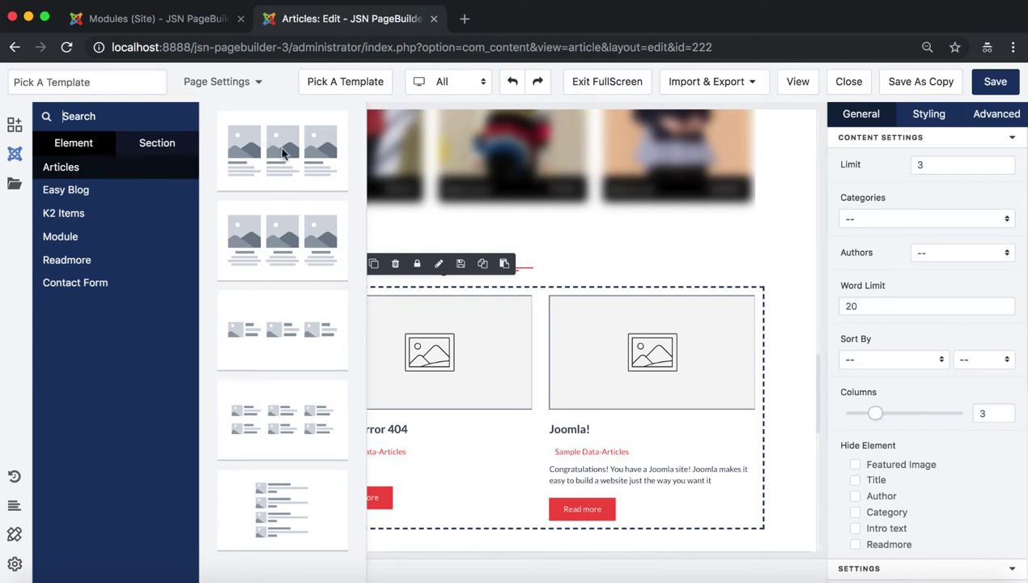
{"action": "left_click", "coordinate": [500, 430]}
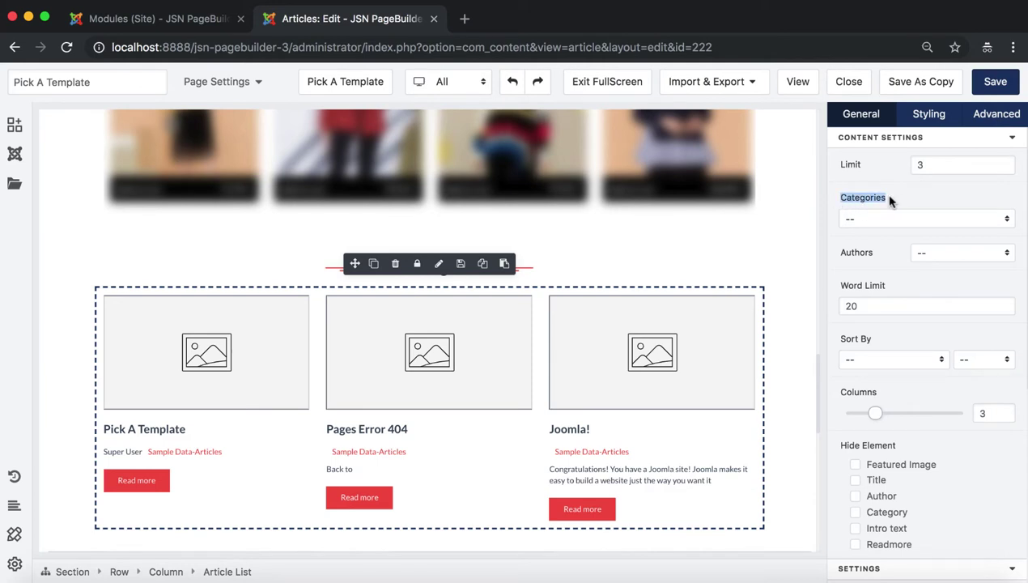
{"action": "left_click", "coordinate": [903, 221]}
{"action": "left_click", "coordinate": [918, 238]}
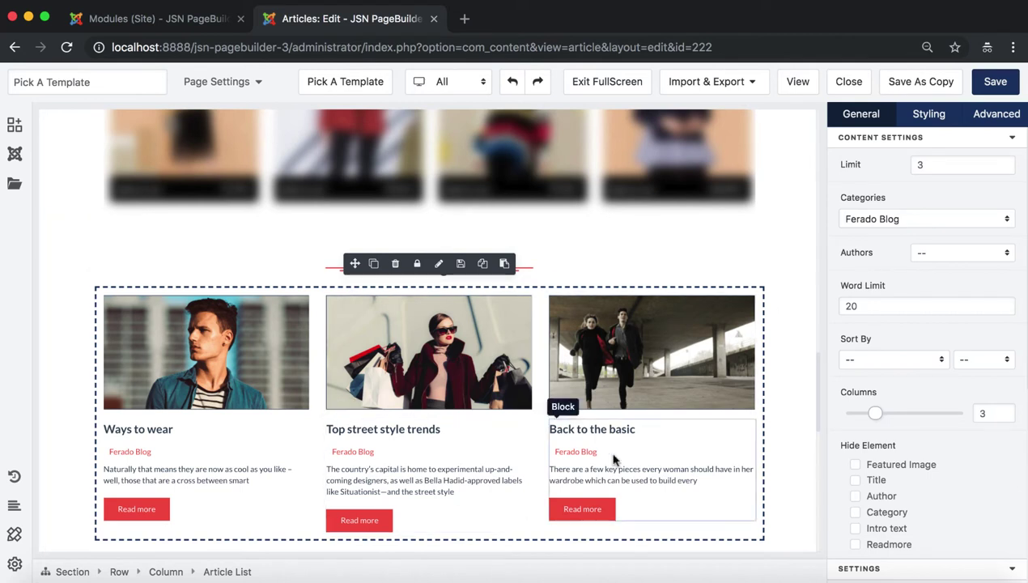
- Colour the blog post titles red (#D0021B), then select the intro text and Read more button
{"action": "left_click", "coordinate": [629, 431]}
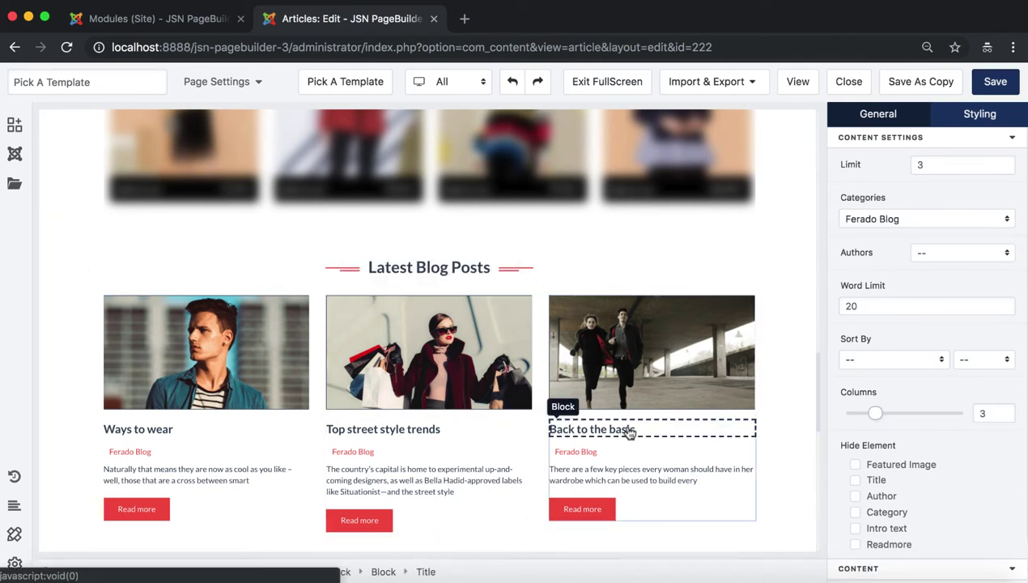
{"action": "left_click", "coordinate": [961, 125]}
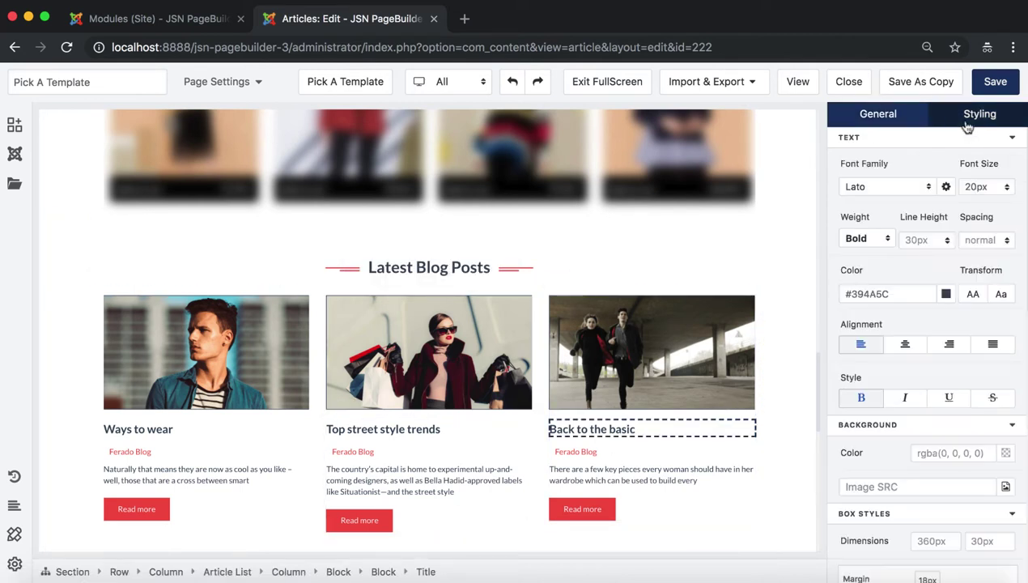
{"action": "left_click", "coordinate": [944, 296]}
{"action": "left_click", "coordinate": [878, 497]}
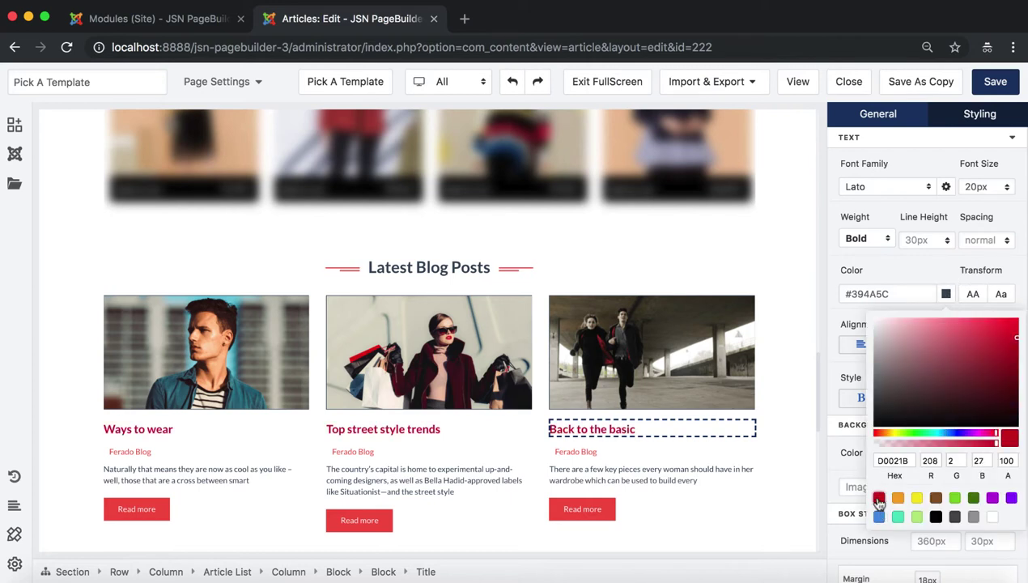
{"action": "left_click", "coordinate": [590, 459]}
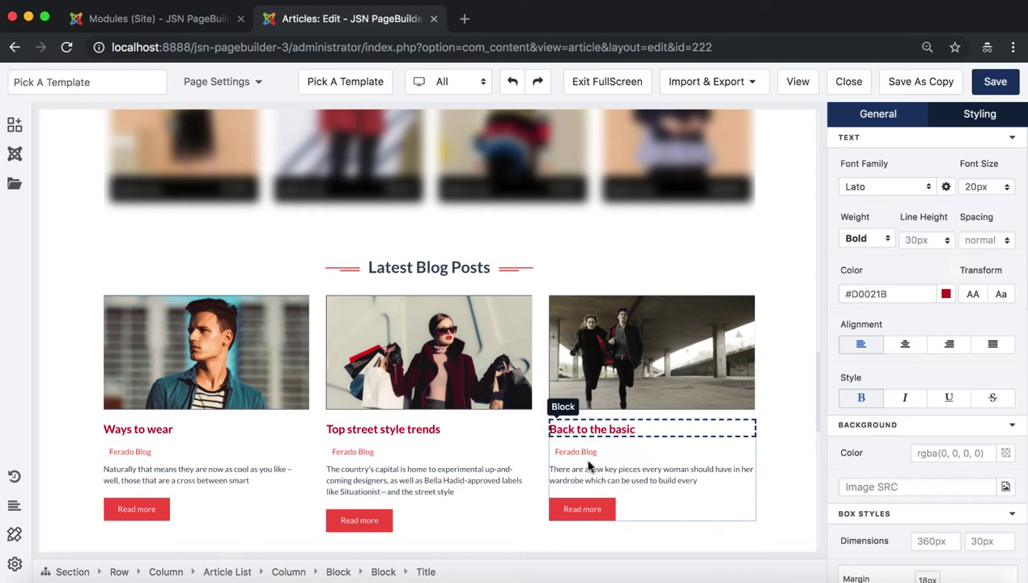
{"action": "left_click", "coordinate": [593, 476]}
{"action": "left_click", "coordinate": [605, 516]}
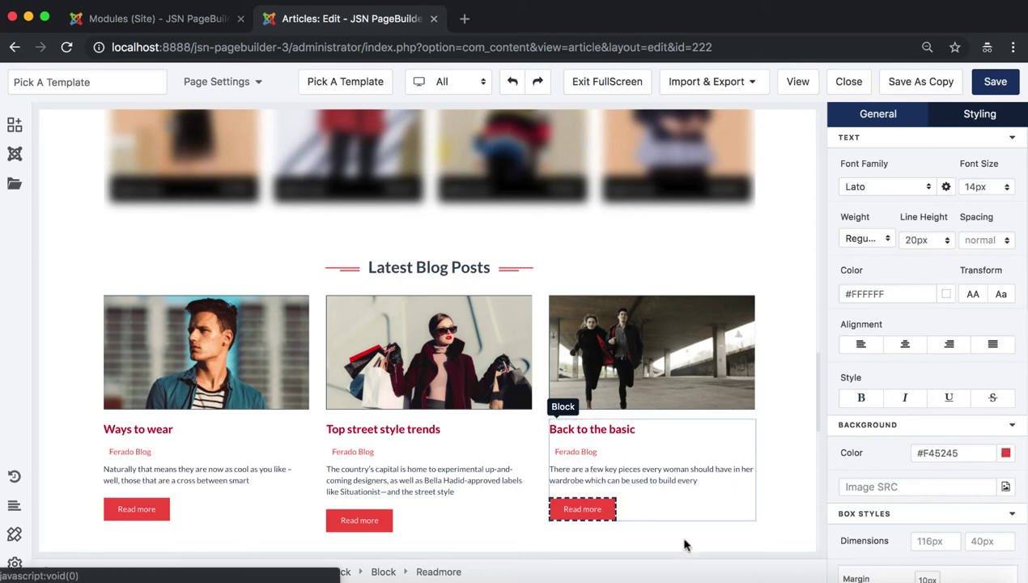
{"action": "scroll", "coordinate": [672, 535], "scroll_direction": "down", "scroll_amount": 3}
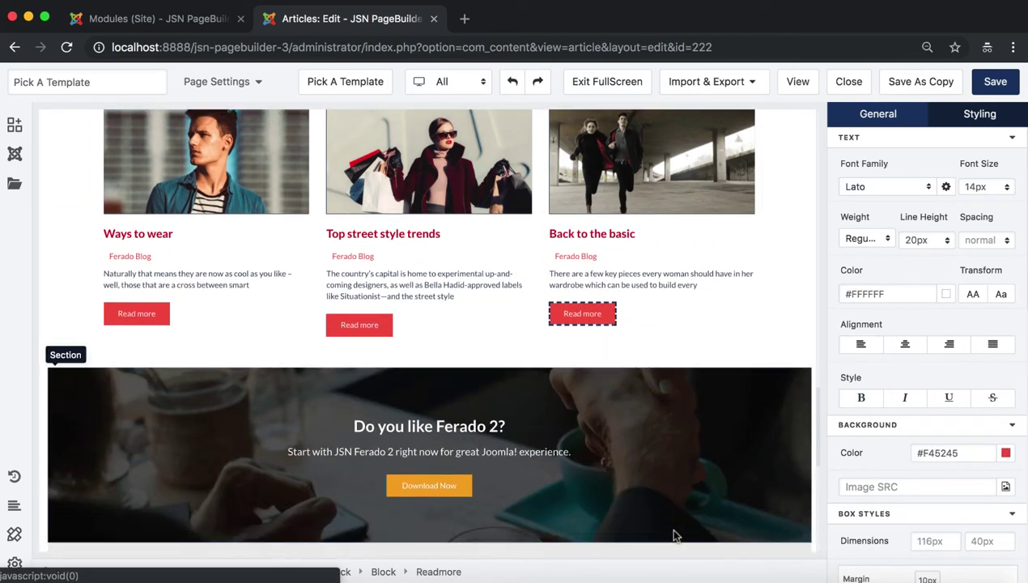
{"action": "scroll", "coordinate": [673, 535], "scroll_direction": "down", "scroll_amount": 4}
{"action": "left_click", "coordinate": [799, 239]}
{"action": "scroll", "coordinate": [799, 239], "scroll_direction": "up", "scroll_amount": 2}
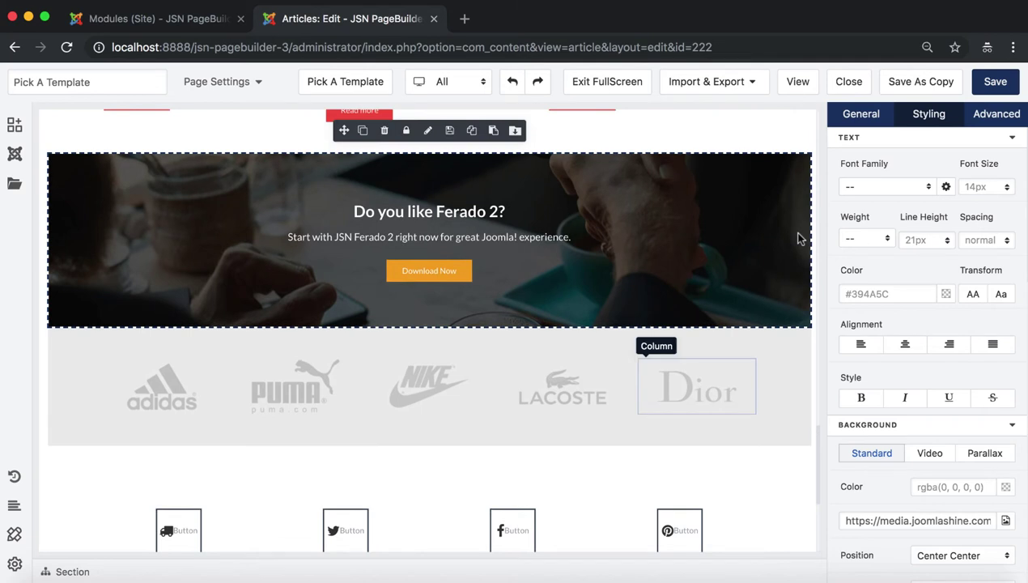
{"action": "scroll", "coordinate": [800, 239], "scroll_direction": "down", "scroll_amount": 1}
{"action": "scroll", "coordinate": [800, 238], "scroll_direction": "down", "scroll_amount": 2}
{"action": "left_click", "coordinate": [799, 239]}
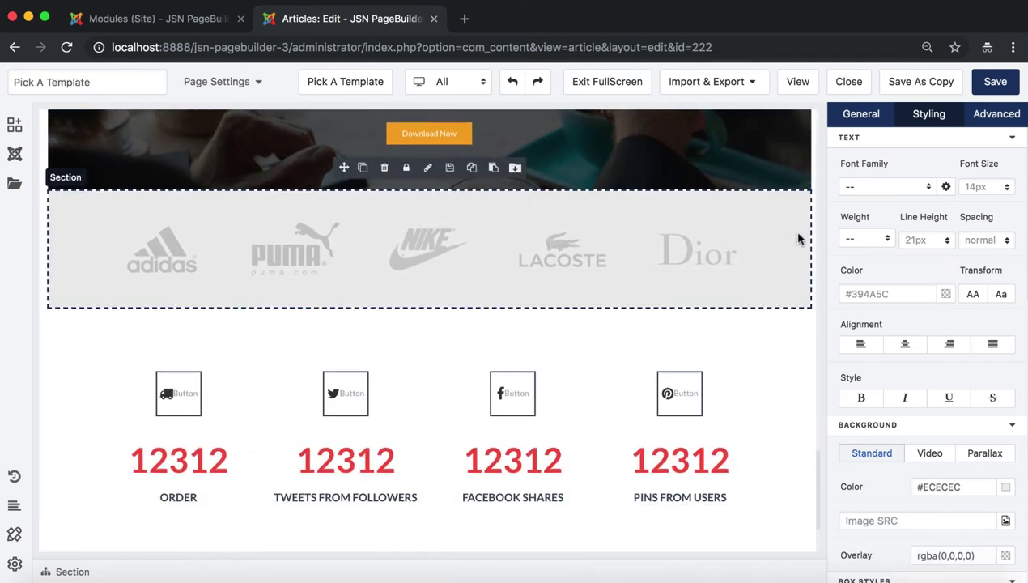
{"action": "scroll", "coordinate": [798, 239], "scroll_direction": "down", "scroll_amount": 2}
{"action": "left_click", "coordinate": [798, 239]}
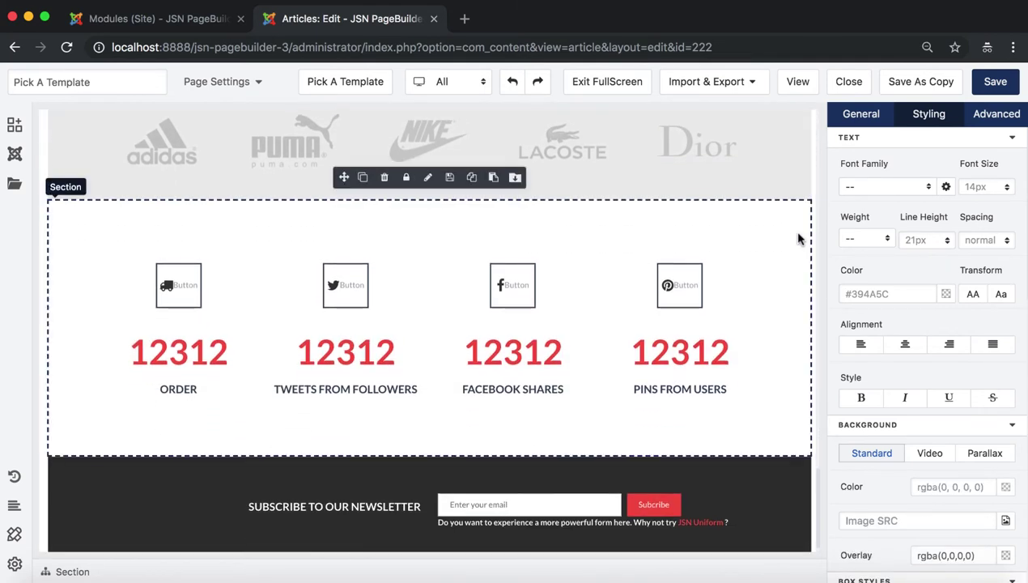
{"action": "scroll", "coordinate": [798, 238], "scroll_direction": "down", "scroll_amount": 1}
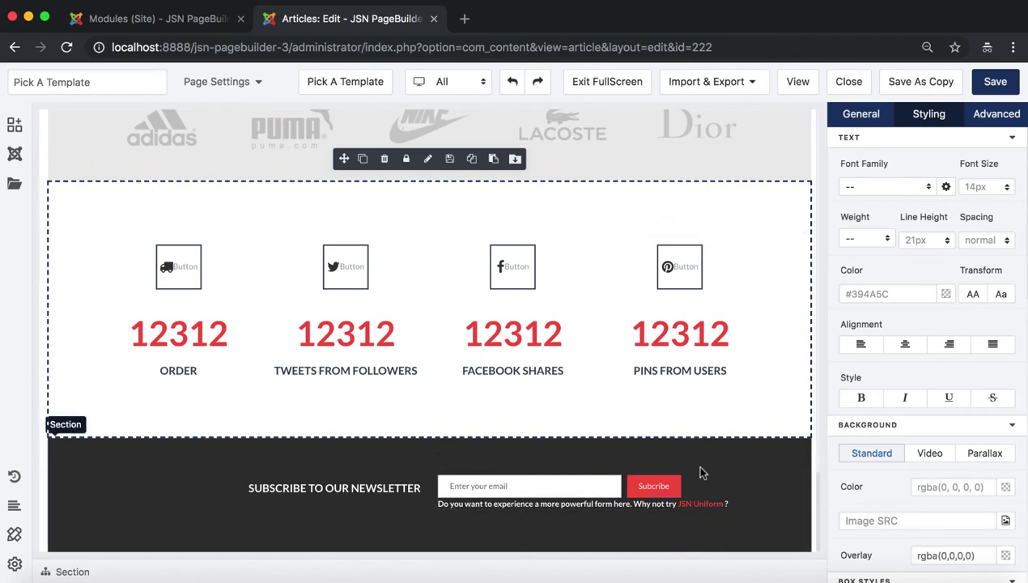
{"action": "left_click", "coordinate": [609, 491]}
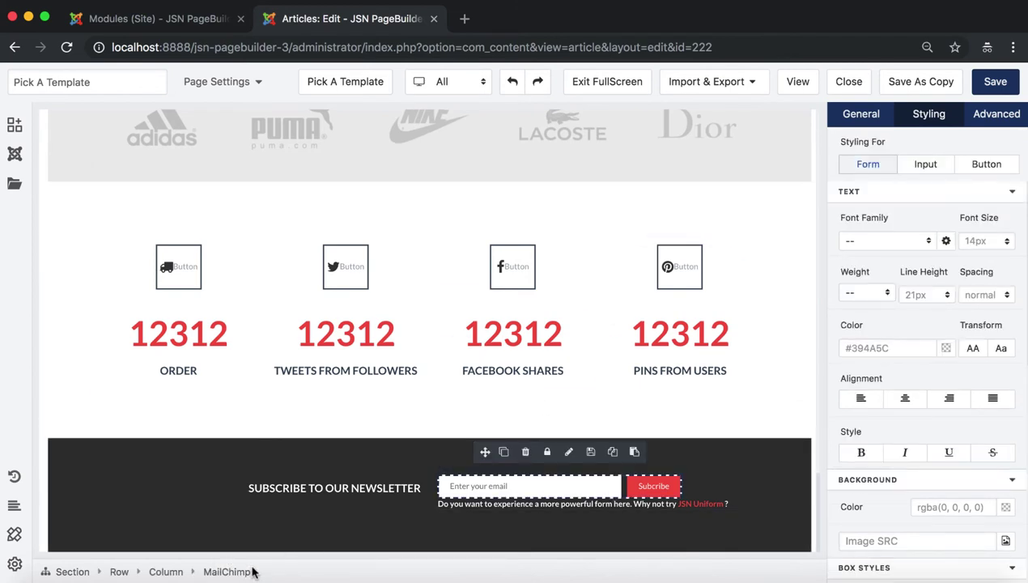
{"action": "left_click_drag", "start_coordinate": [253, 571], "coordinate": [202, 572]}
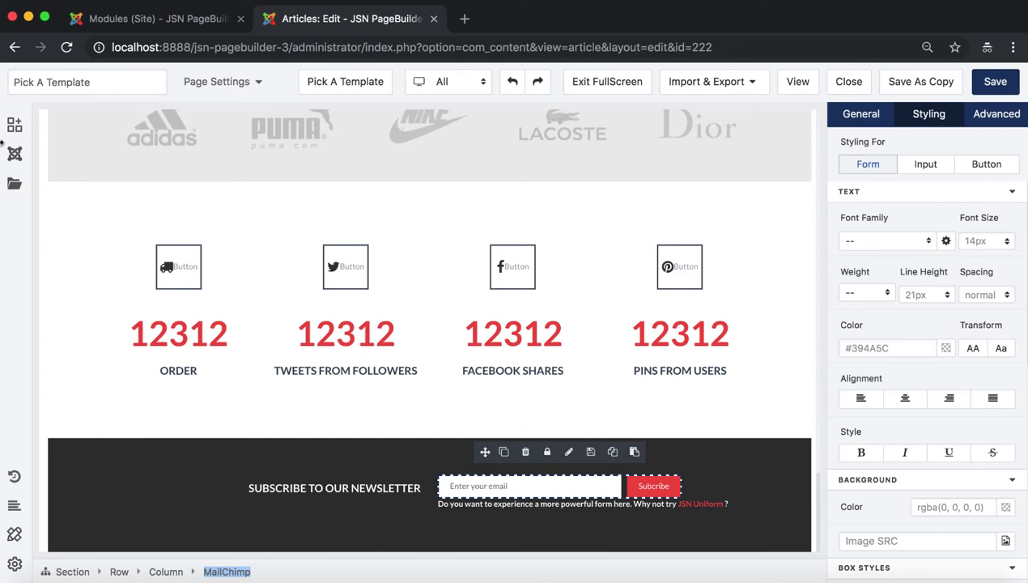
{"action": "left_click", "coordinate": [15, 124]}
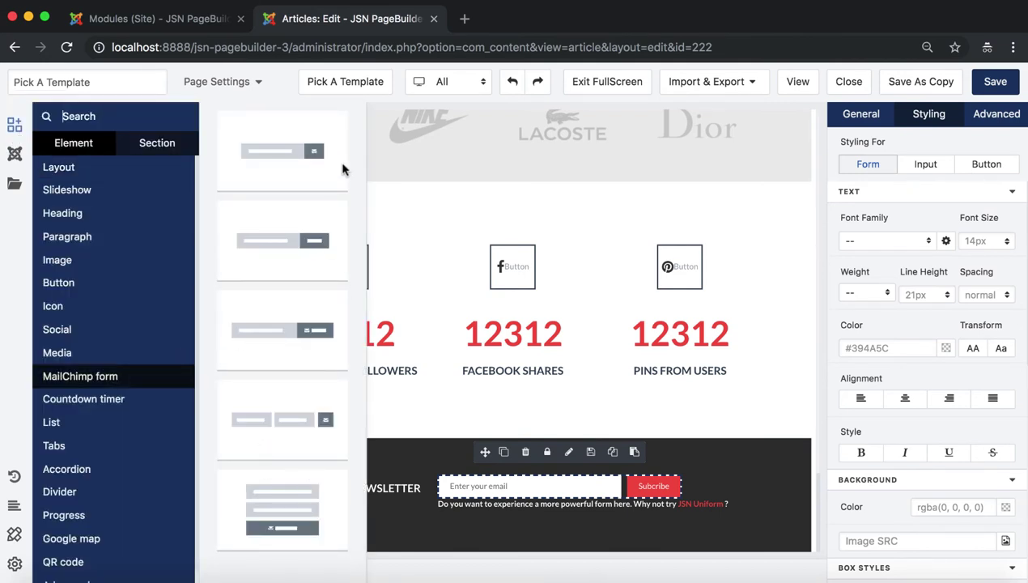
{"action": "left_click", "coordinate": [505, 537]}
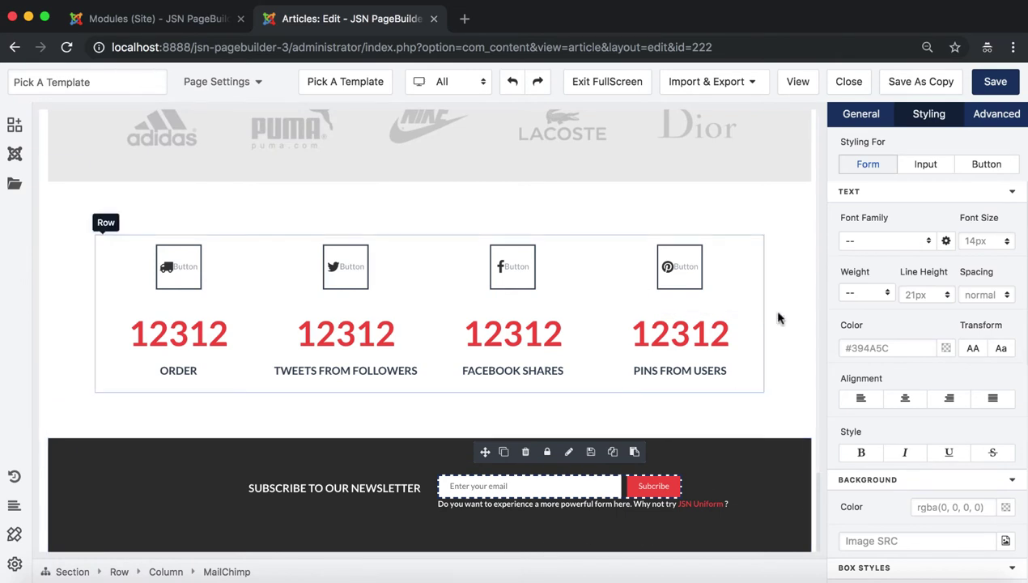
- Save the Pick A Template article and reopen it with Click To Edit
{"action": "left_click", "coordinate": [995, 84]}
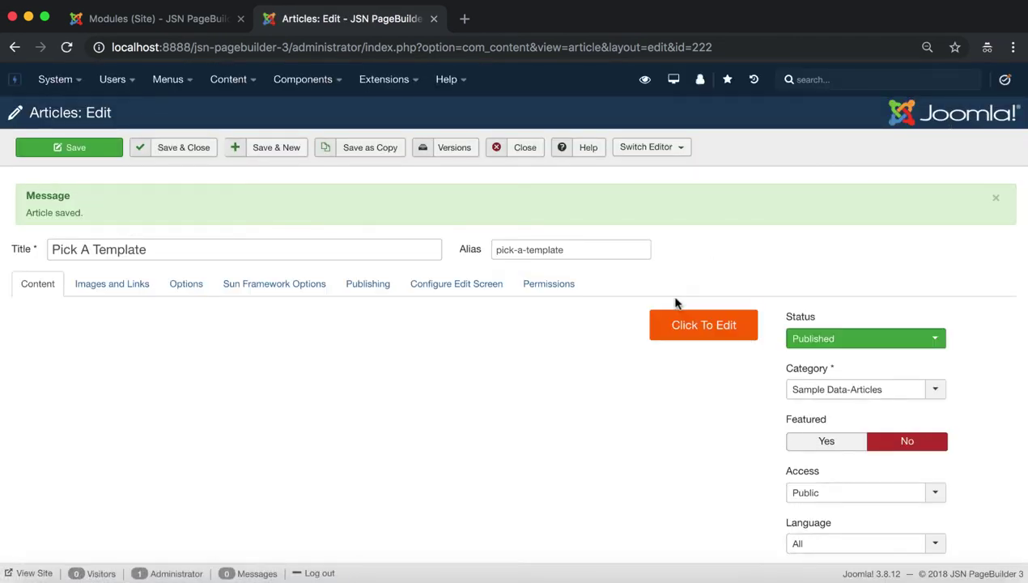
{"action": "left_click", "coordinate": [703, 327]}
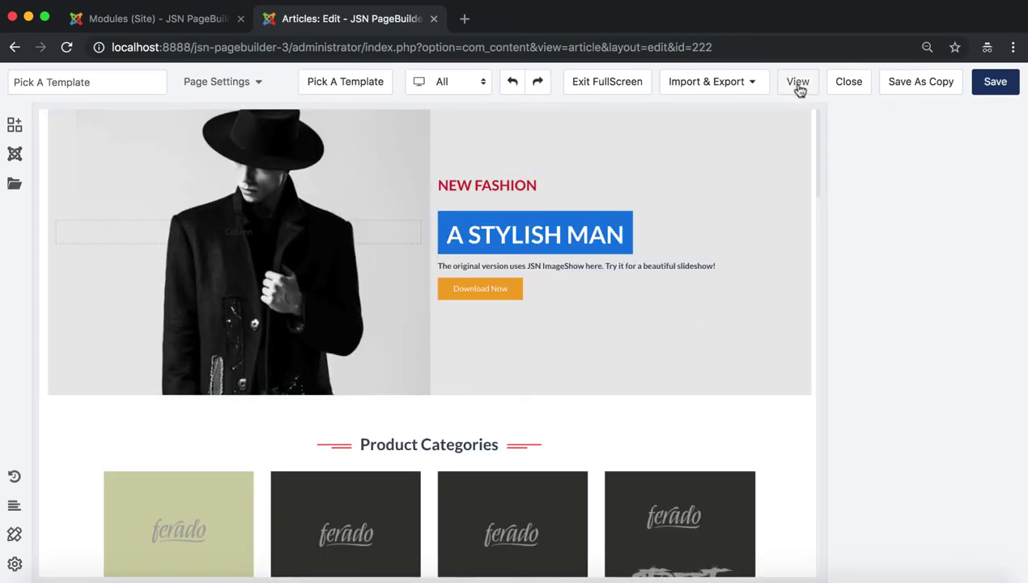
- View the article on the site front end and scroll down to Best Sellers
{"action": "left_click", "coordinate": [797, 83]}
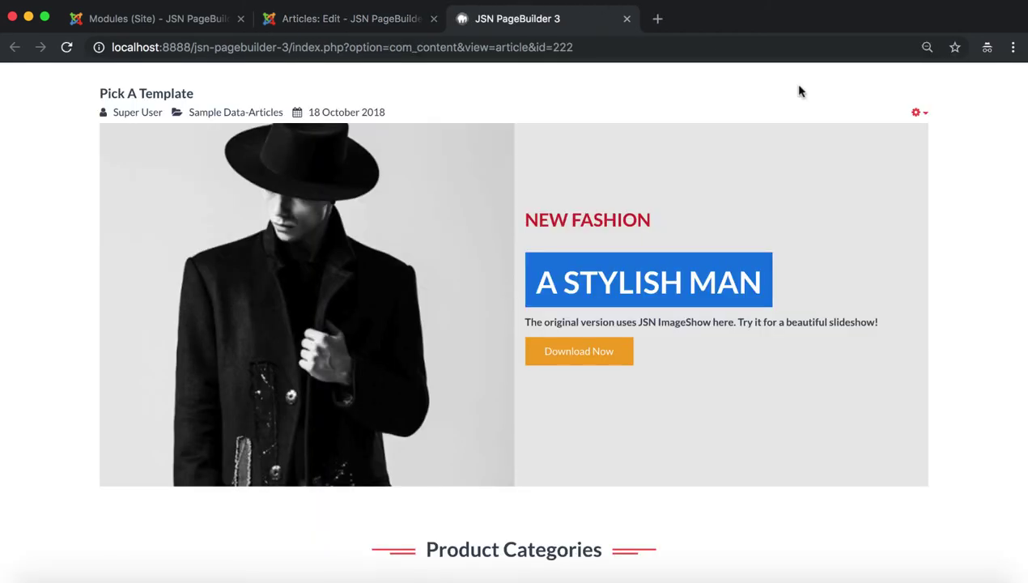
{"action": "scroll", "coordinate": [817, 415], "scroll_direction": "down", "scroll_amount": 3}
{"action": "scroll", "coordinate": [817, 415], "scroll_direction": "down", "scroll_amount": 2}
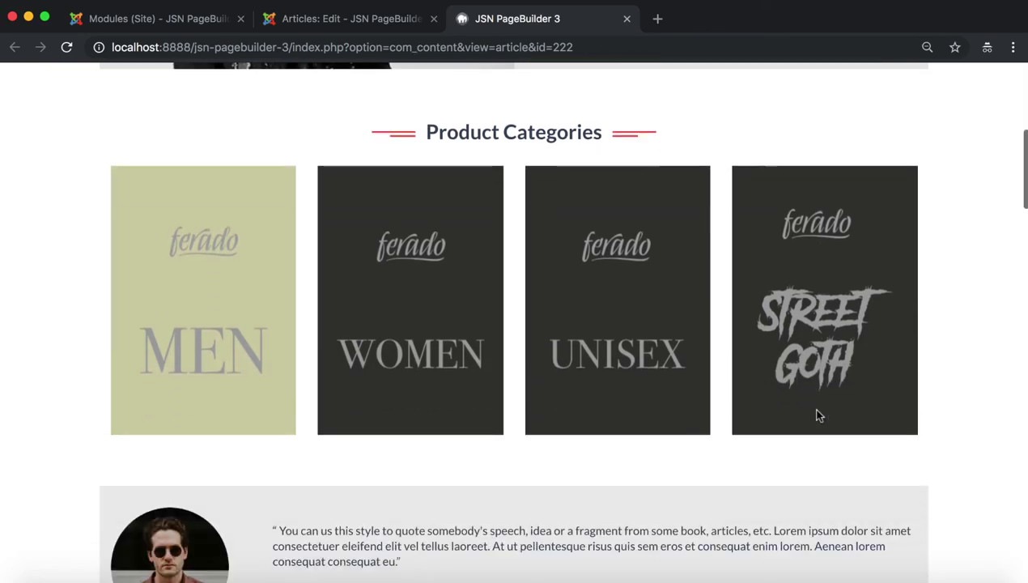
{"action": "scroll", "coordinate": [817, 416], "scroll_direction": "down", "scroll_amount": 1}
{"action": "scroll", "coordinate": [817, 415], "scroll_direction": "down", "scroll_amount": 2}
{"action": "scroll", "coordinate": [816, 415], "scroll_direction": "down", "scroll_amount": 3}
{"action": "scroll", "coordinate": [816, 415], "scroll_direction": "down", "scroll_amount": 1}
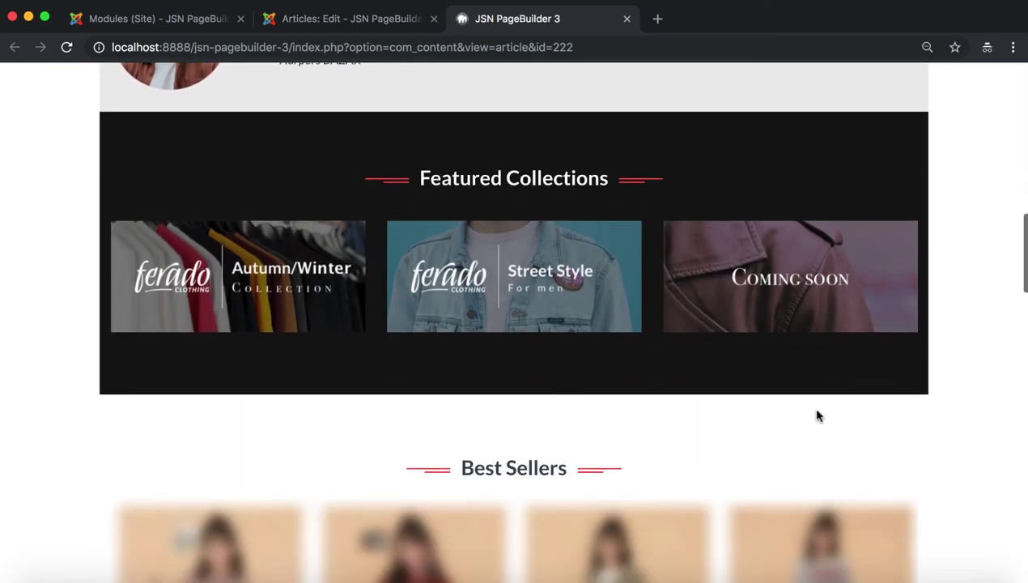